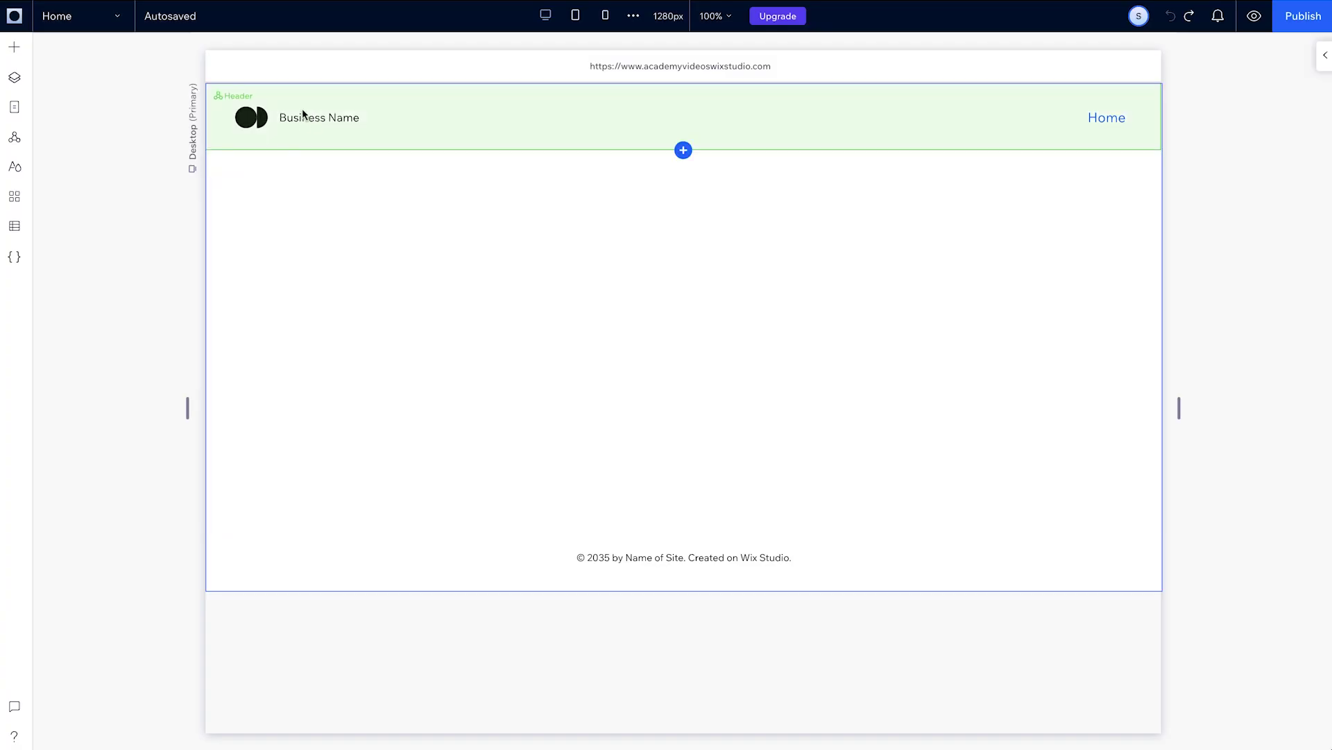
- Delete the header's default logo and Business Name group
click(302, 113)
click(305, 116)
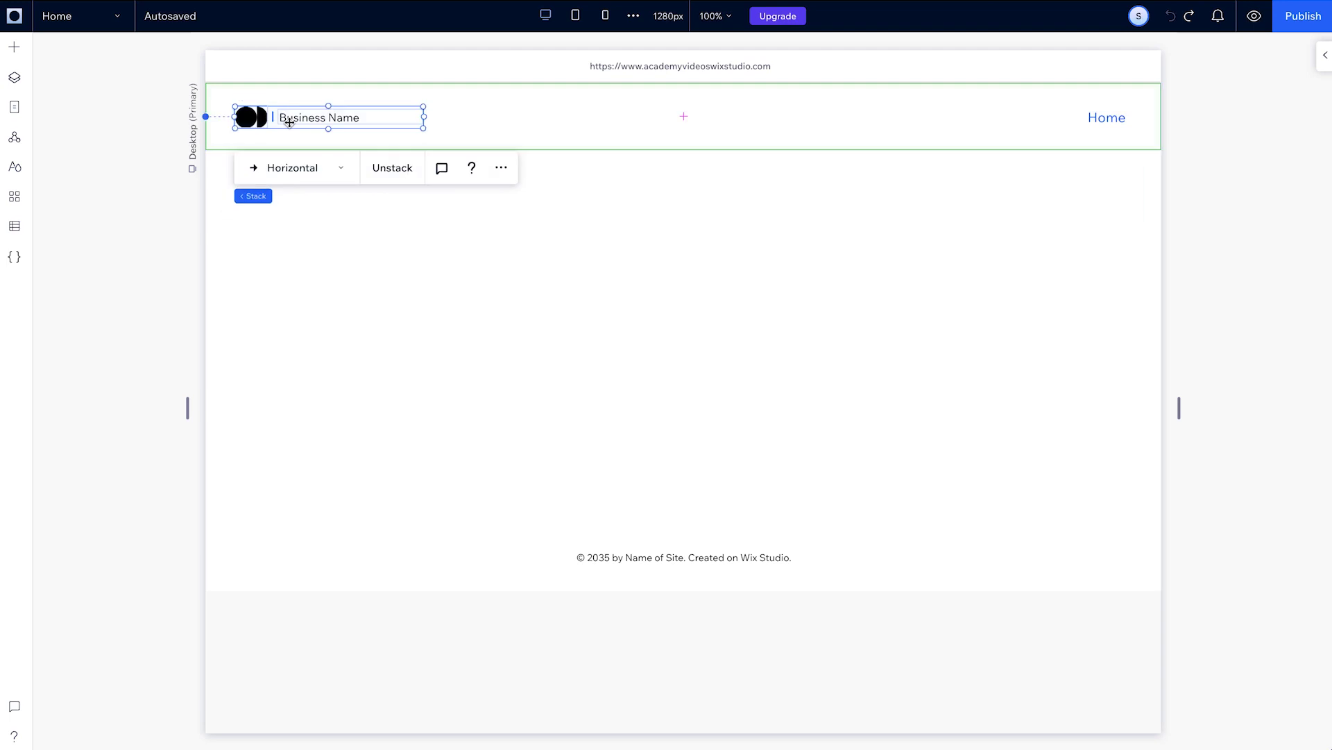
key(Delete)
- Insert the uploaded STARTEDGEY logo and place it at the header's left side
click(14, 47)
click(86, 288)
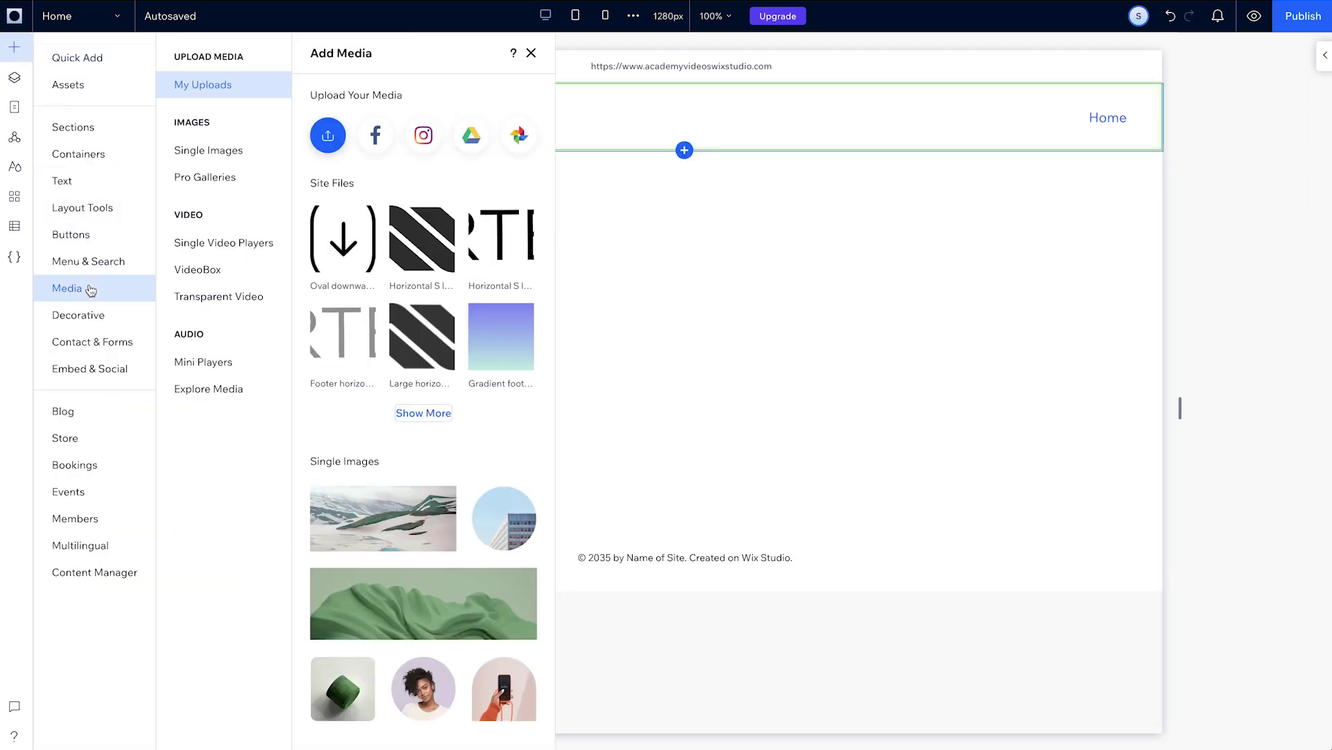
click(411, 412)
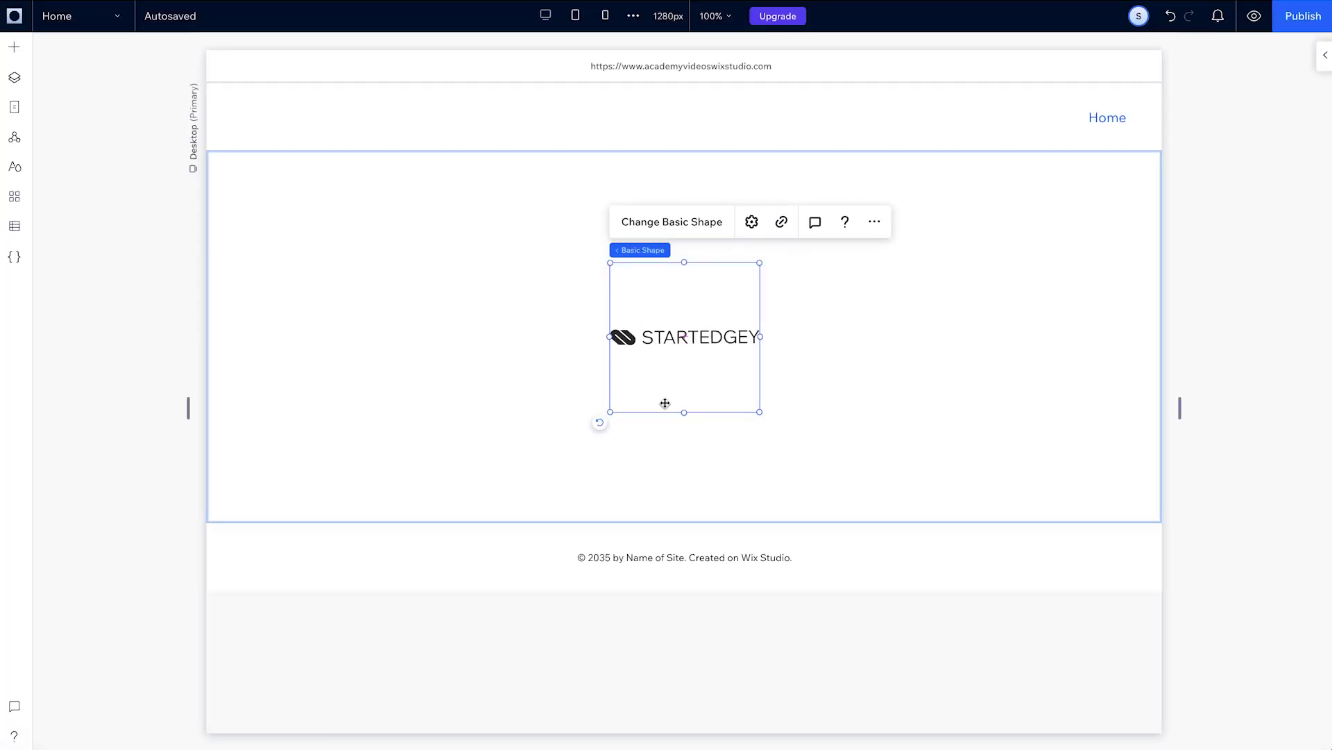
drag(686, 374, 327, 124)
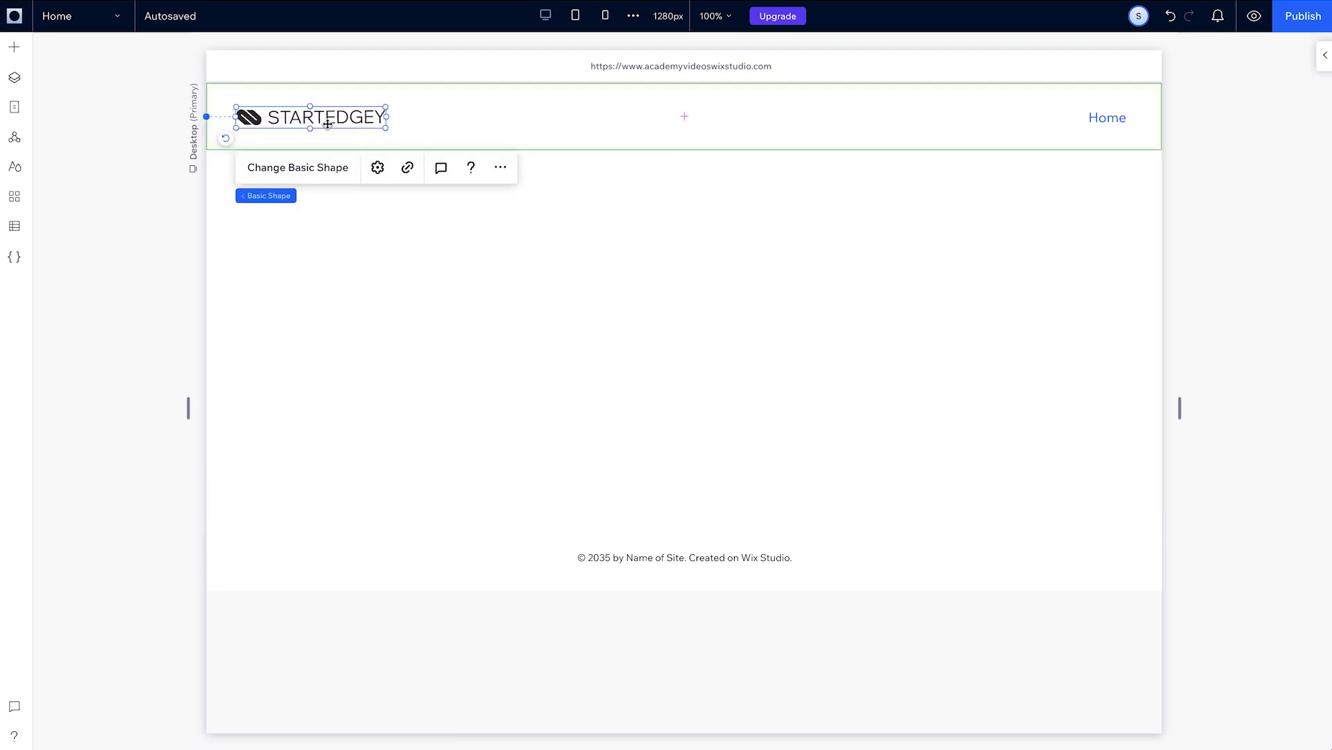
- Set the Heading 1 site style to Wix Madefor Display at 130px
click(17, 168)
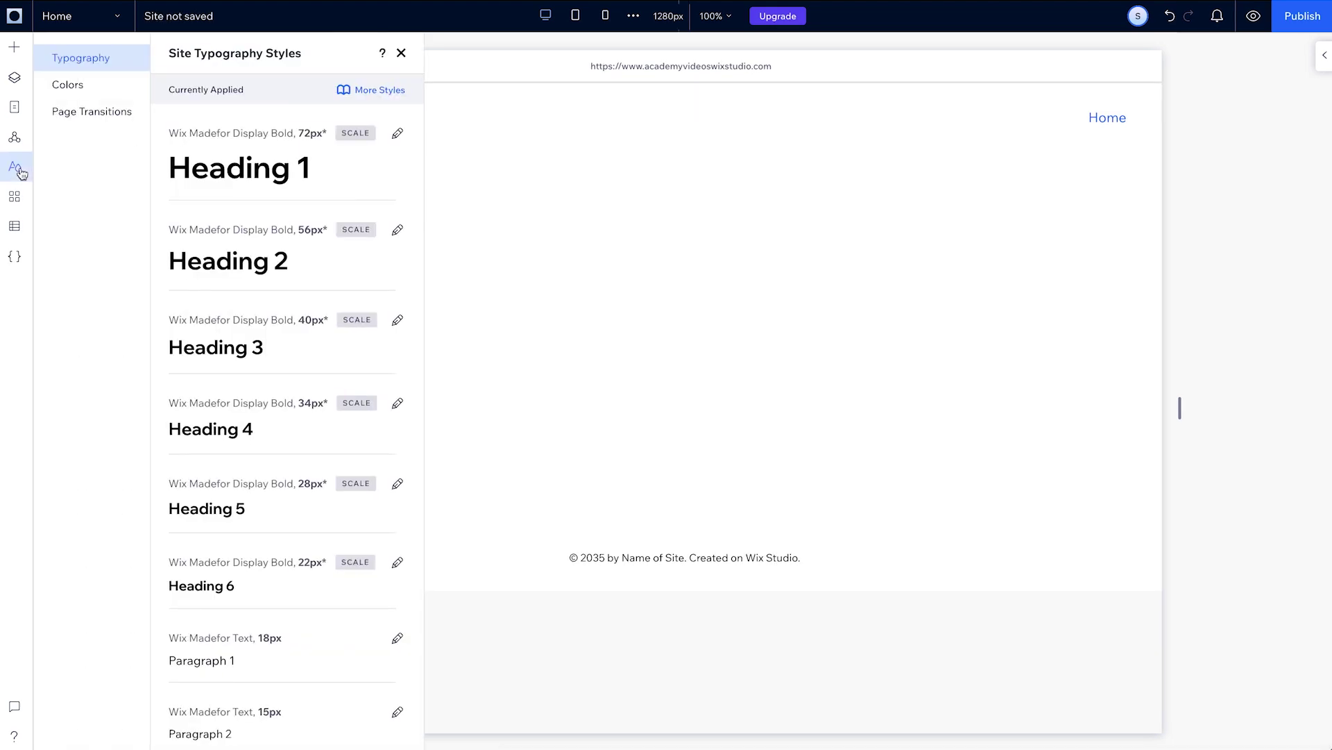
click(396, 135)
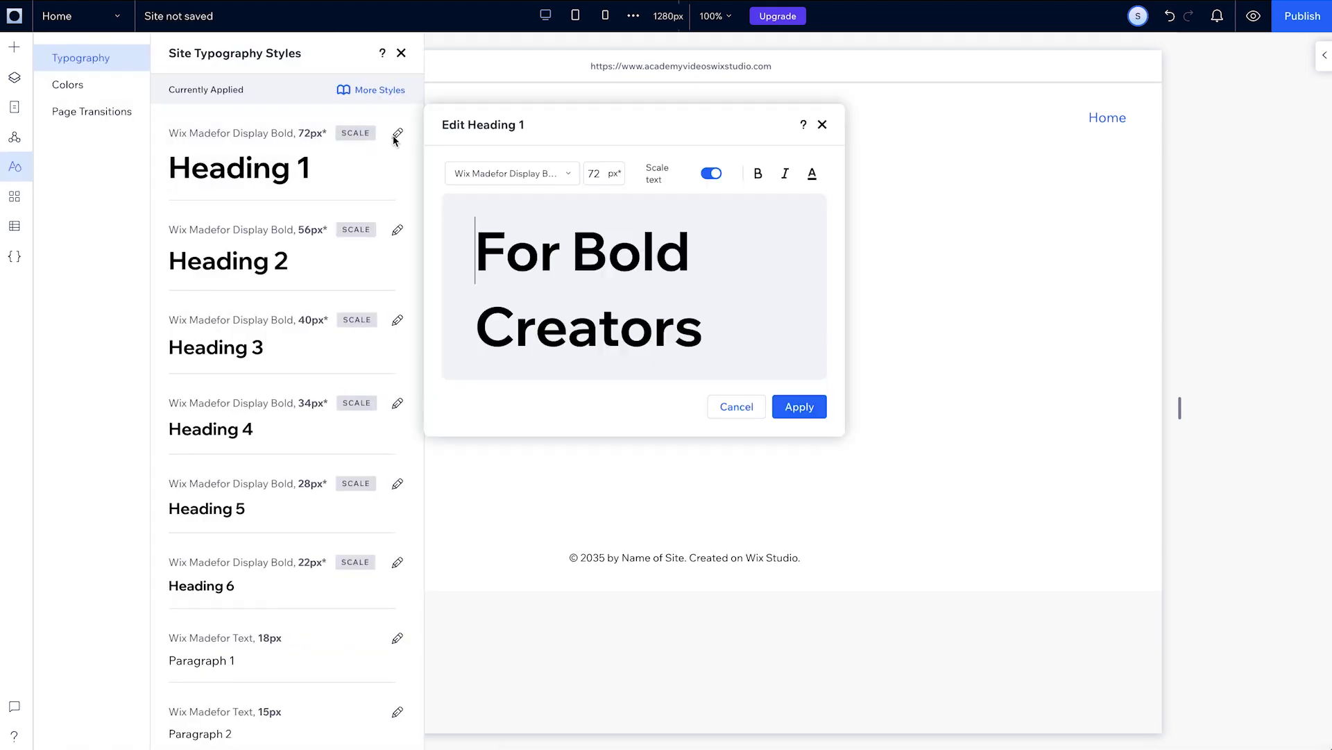
click(565, 174)
scroll(548, 222, up, 2)
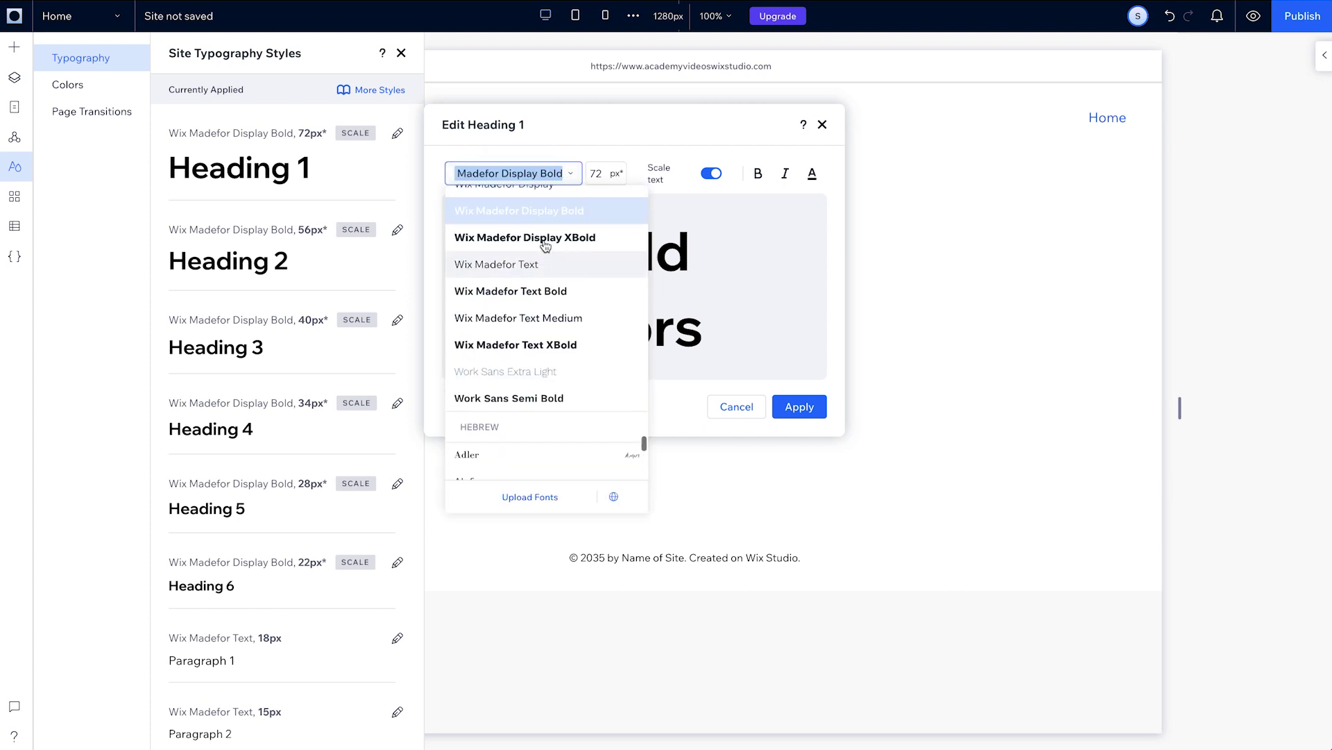
click(544, 243)
click(603, 176)
text(130)
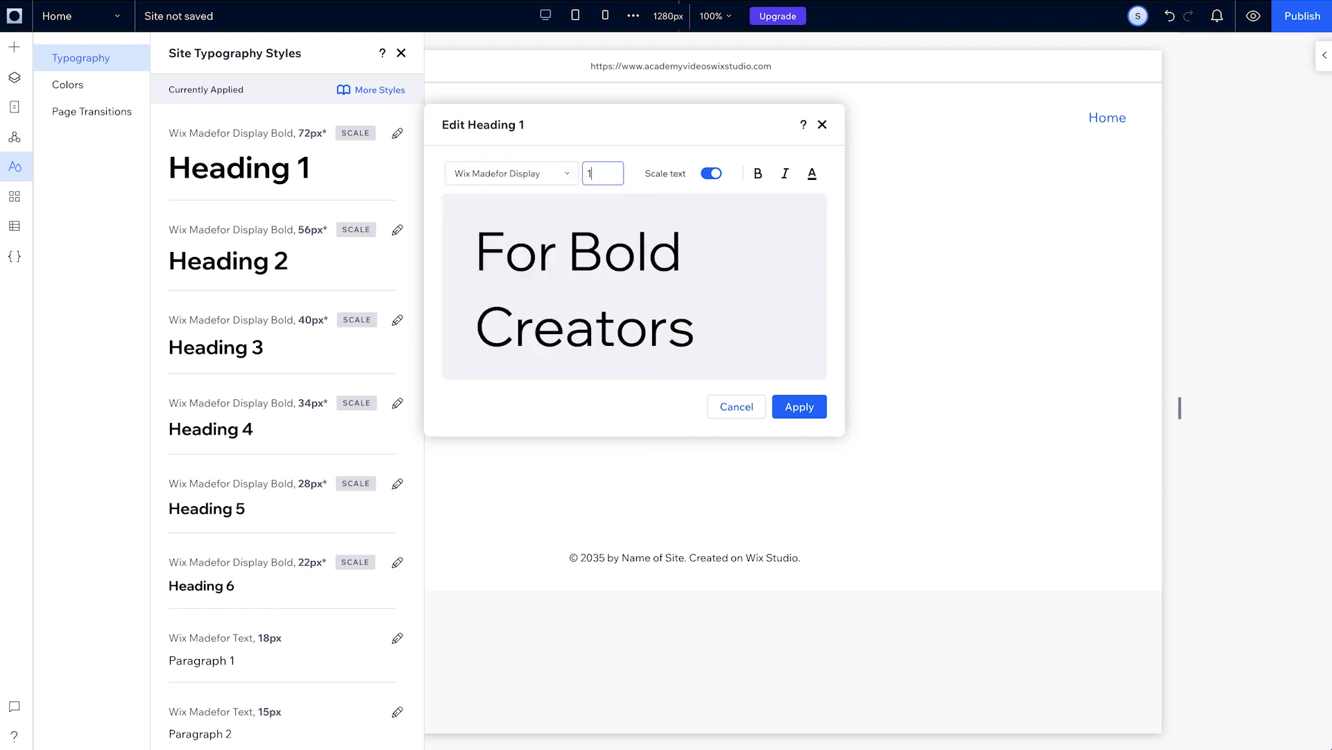
click(813, 178)
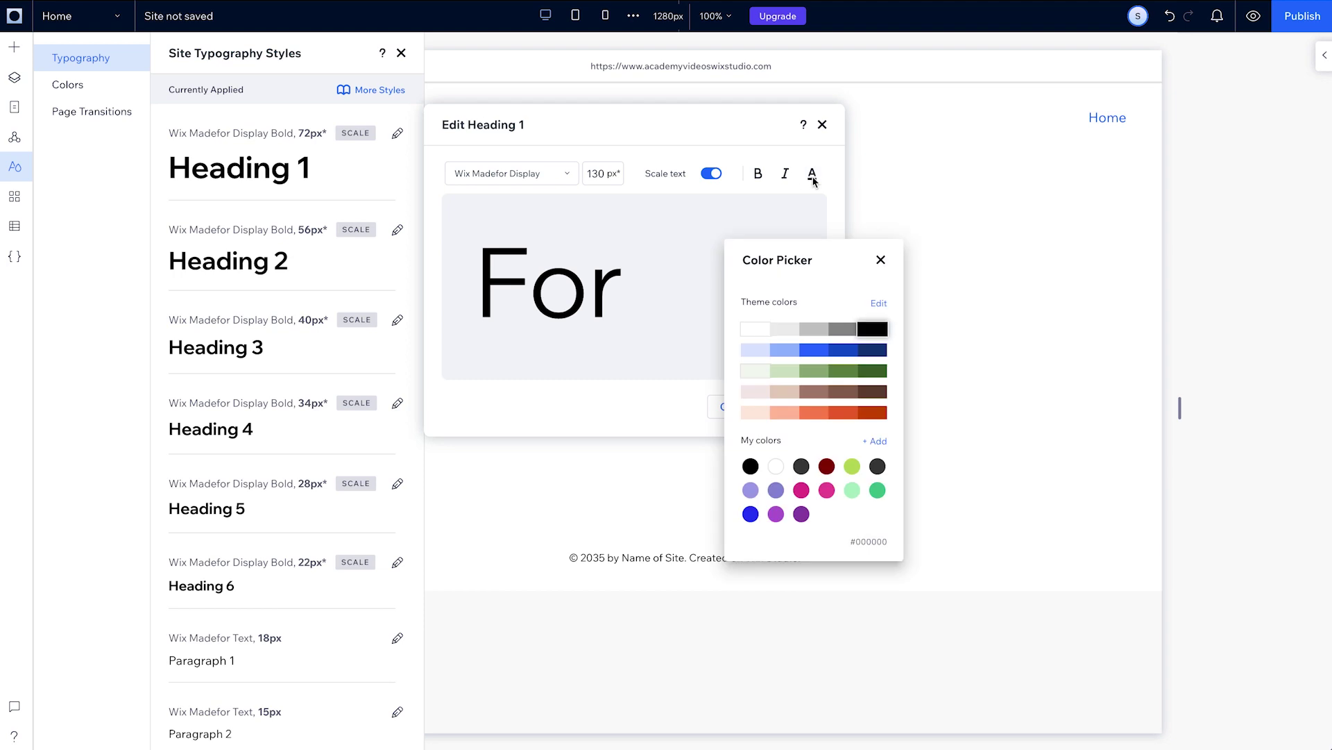
click(812, 227)
click(799, 406)
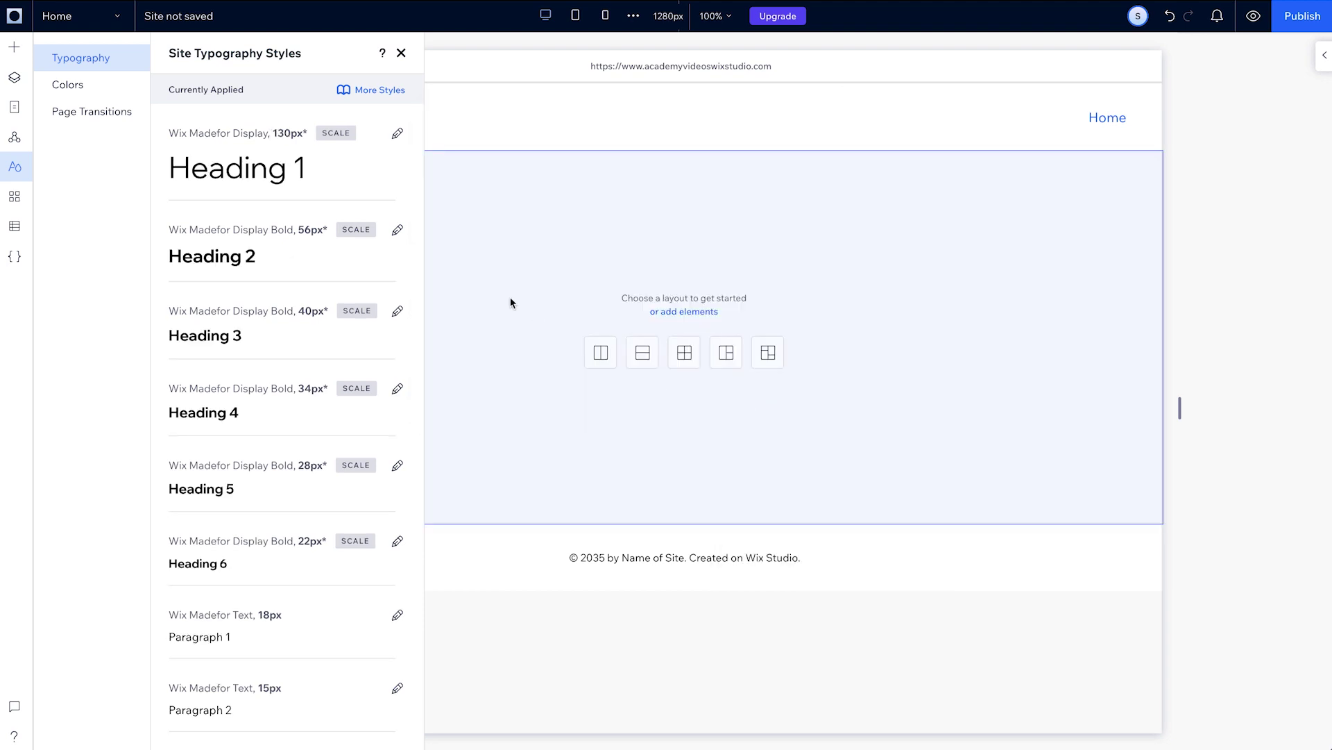
- Set Heading 2 to Wix Madefor Display 50px with custom text colour #363635
click(397, 230)
click(510, 269)
click(527, 330)
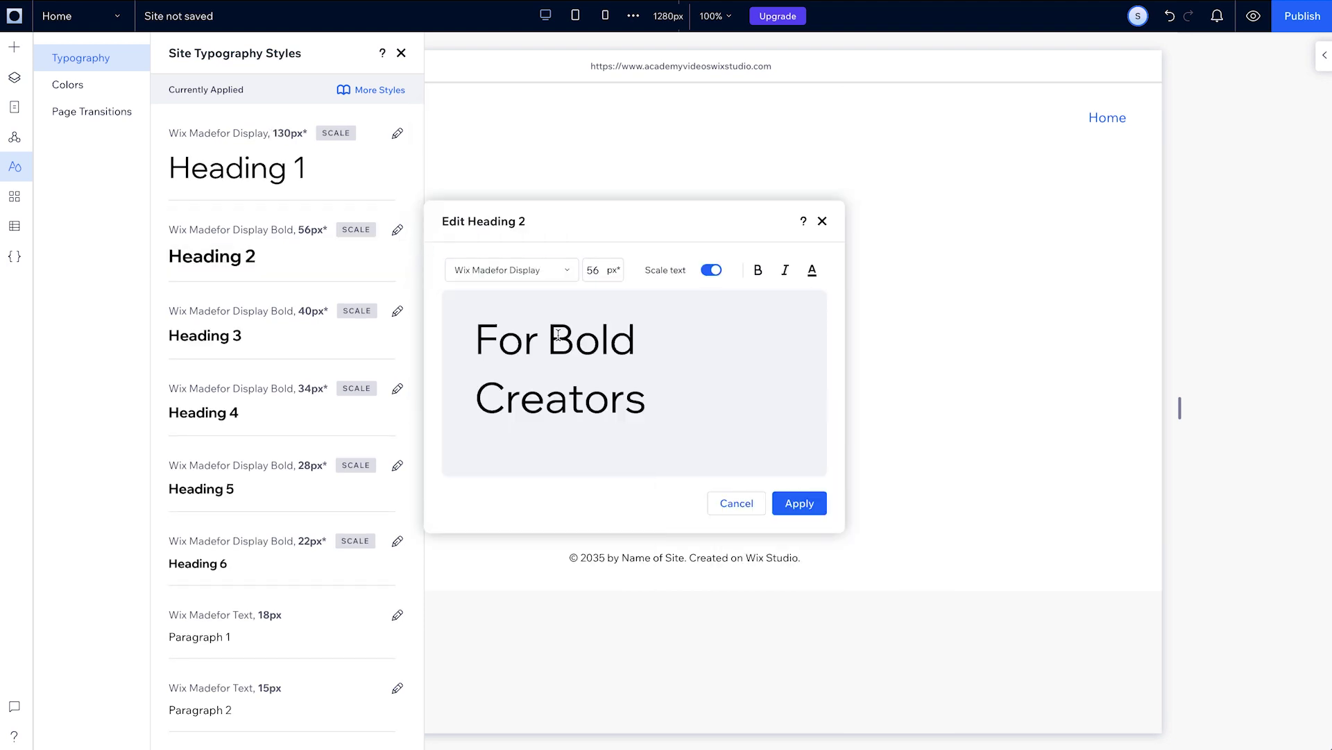
click(595, 269)
text(50)
key(Return)
click(812, 271)
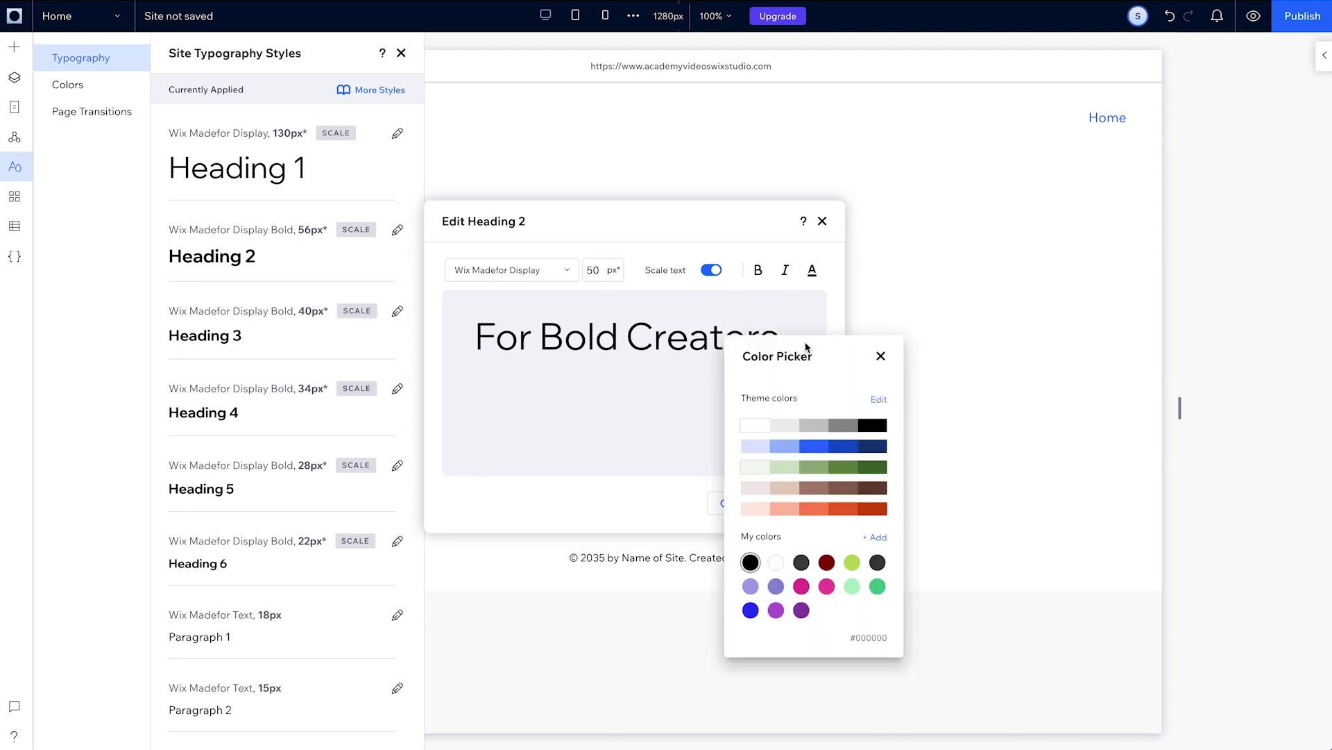
click(829, 534)
click(858, 579)
text(363635)
click(866, 615)
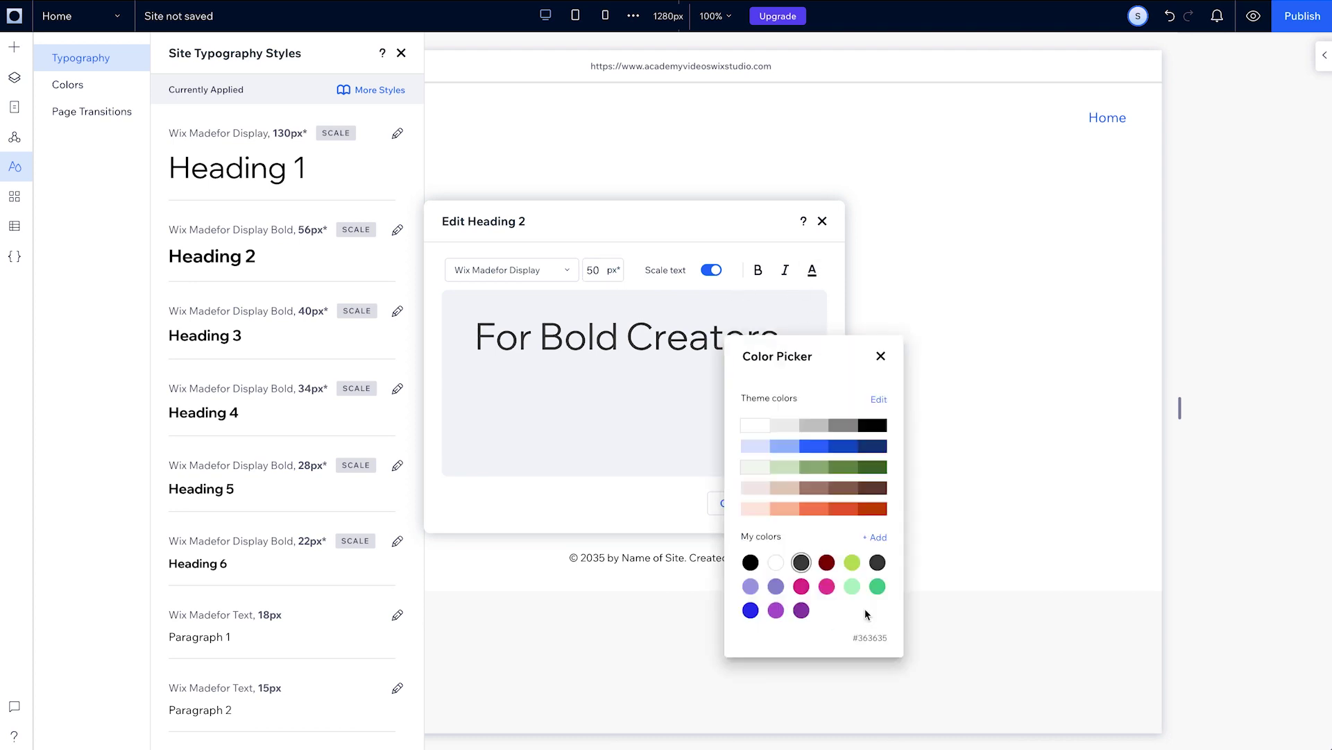
- Apply the Heading 2 changes and switch Heading 3 to Wix Madefor Display
click(881, 355)
click(800, 503)
click(397, 311)
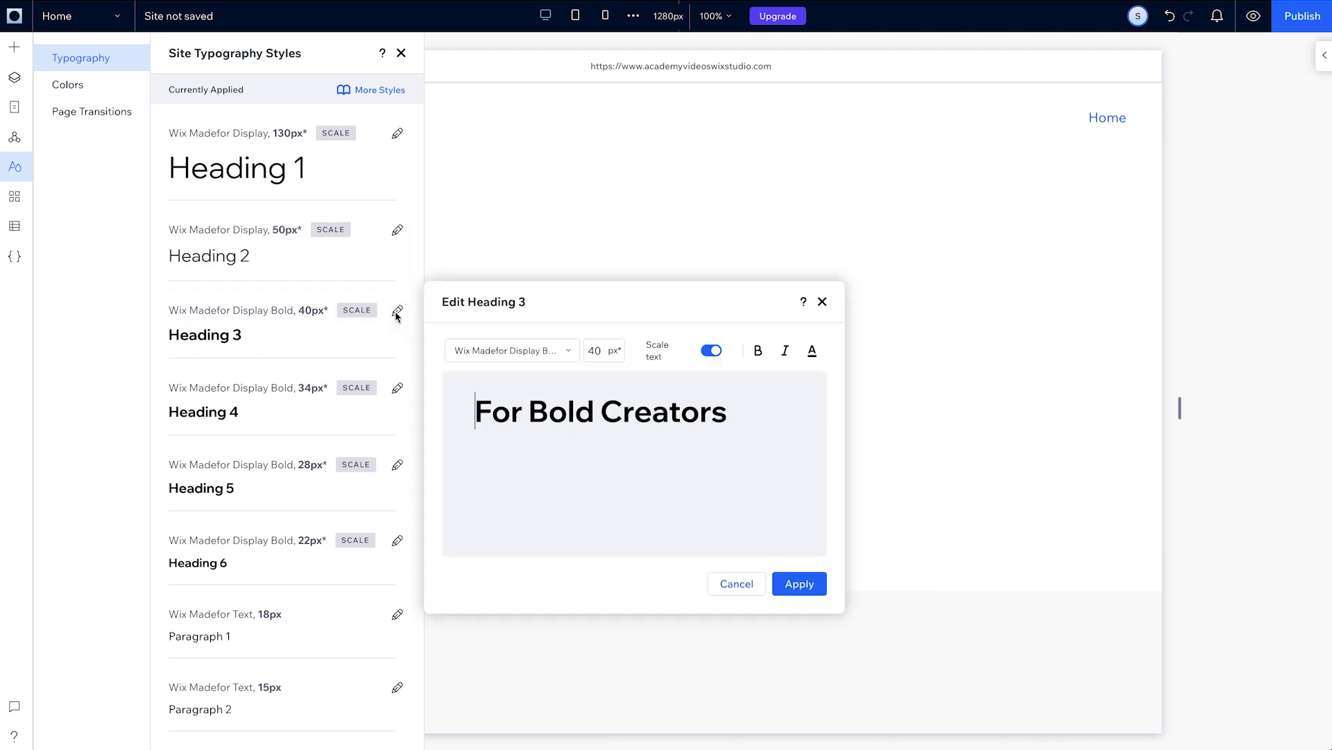
click(512, 349)
click(504, 377)
click(812, 350)
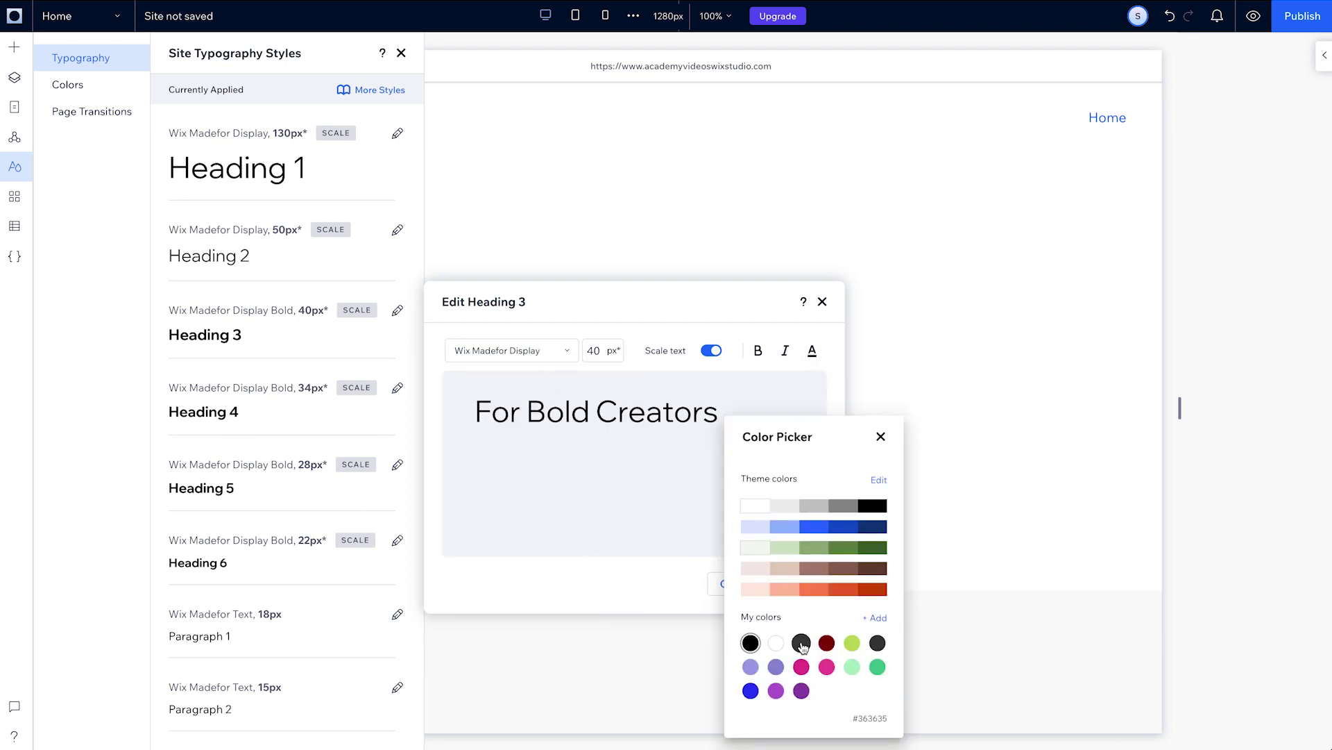
click(877, 435)
click(799, 583)
- Switch Headings 4 and 5 to Wix Madefor Display
click(397, 387)
click(512, 428)
scroll(548, 555, up, 1)
click(504, 458)
click(812, 426)
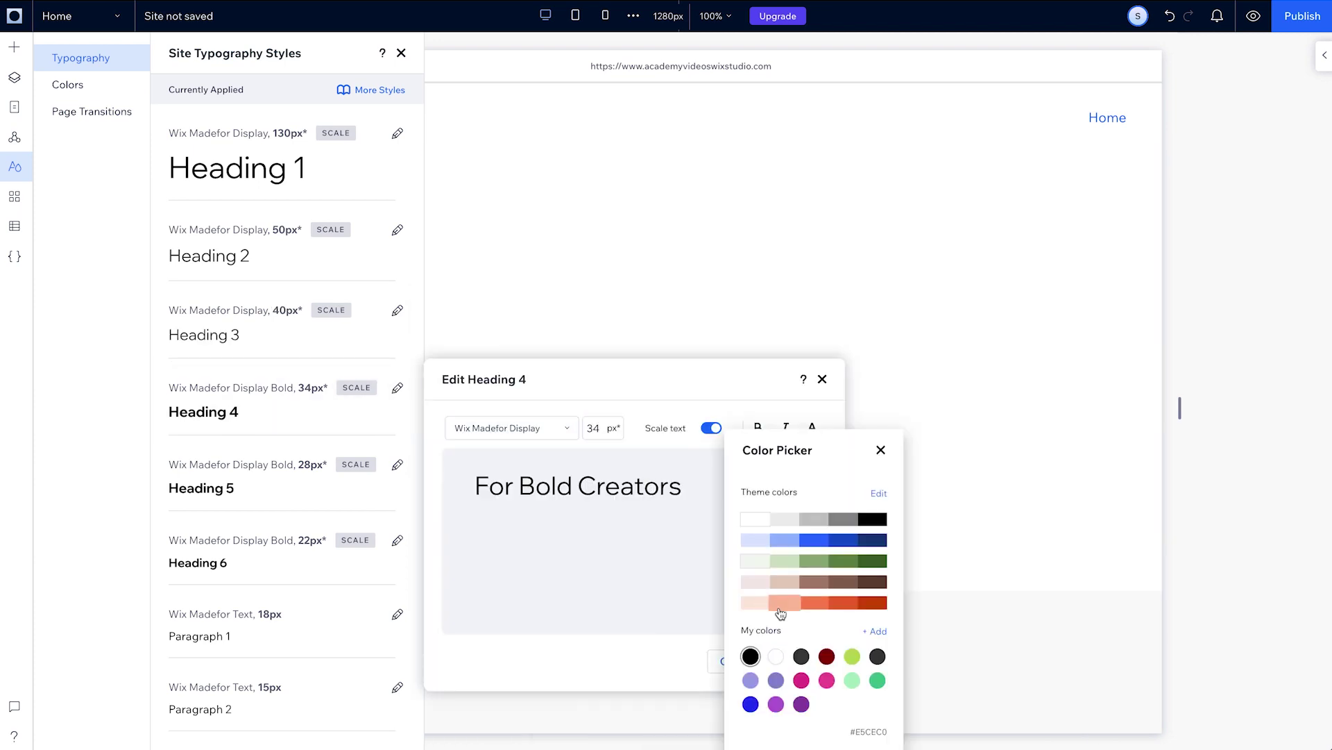
click(882, 450)
click(800, 661)
click(397, 464)
click(512, 481)
scroll(548, 611, up, 1)
click(504, 511)
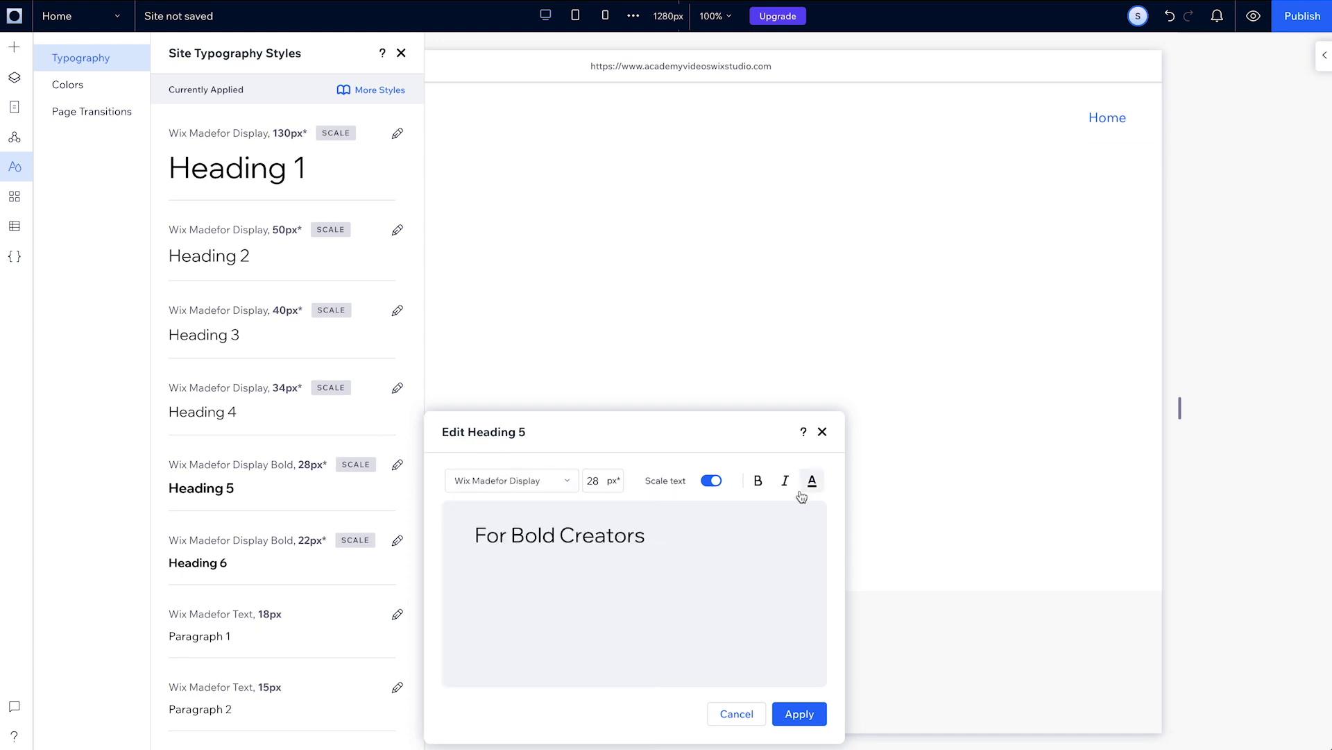
click(812, 479)
click(881, 450)
click(800, 713)
- Switch Heading 6 to Wix Madefor Display
click(397, 540)
click(512, 481)
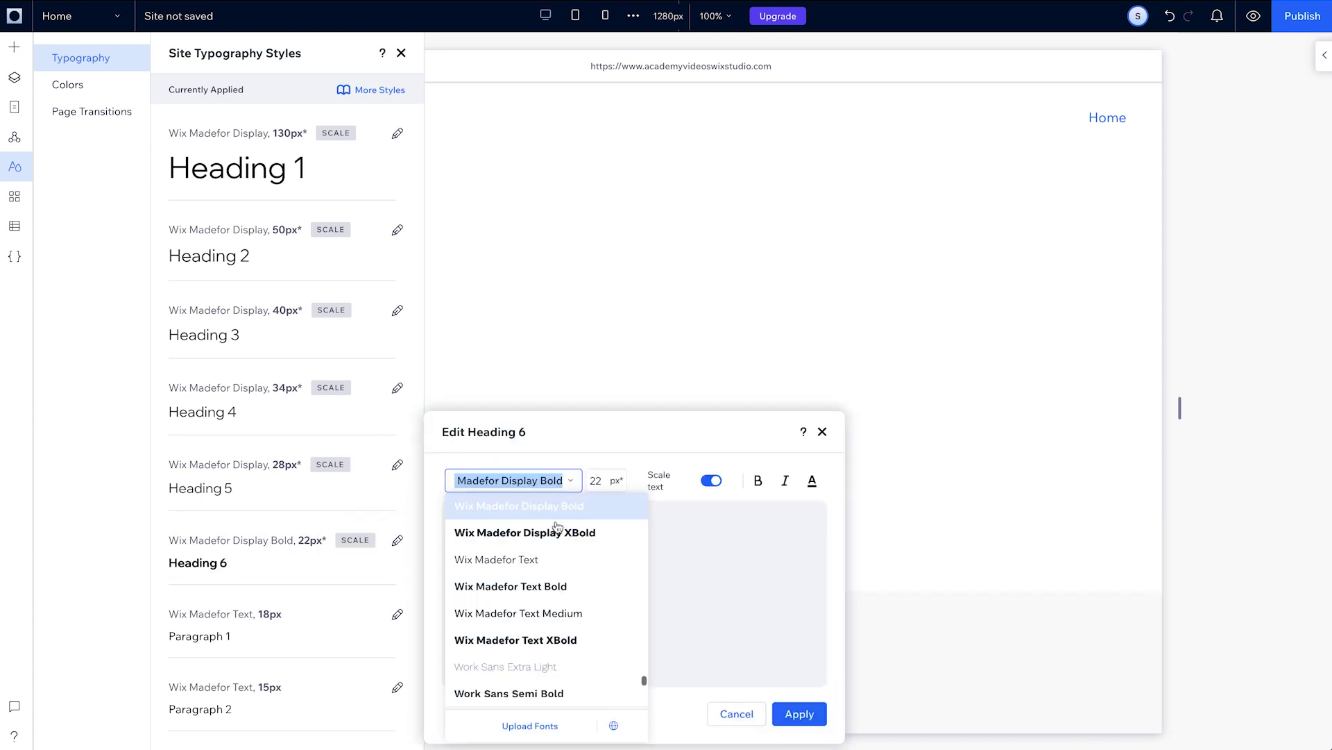
scroll(548, 611, up, 1)
click(505, 511)
click(812, 480)
click(880, 449)
click(799, 713)
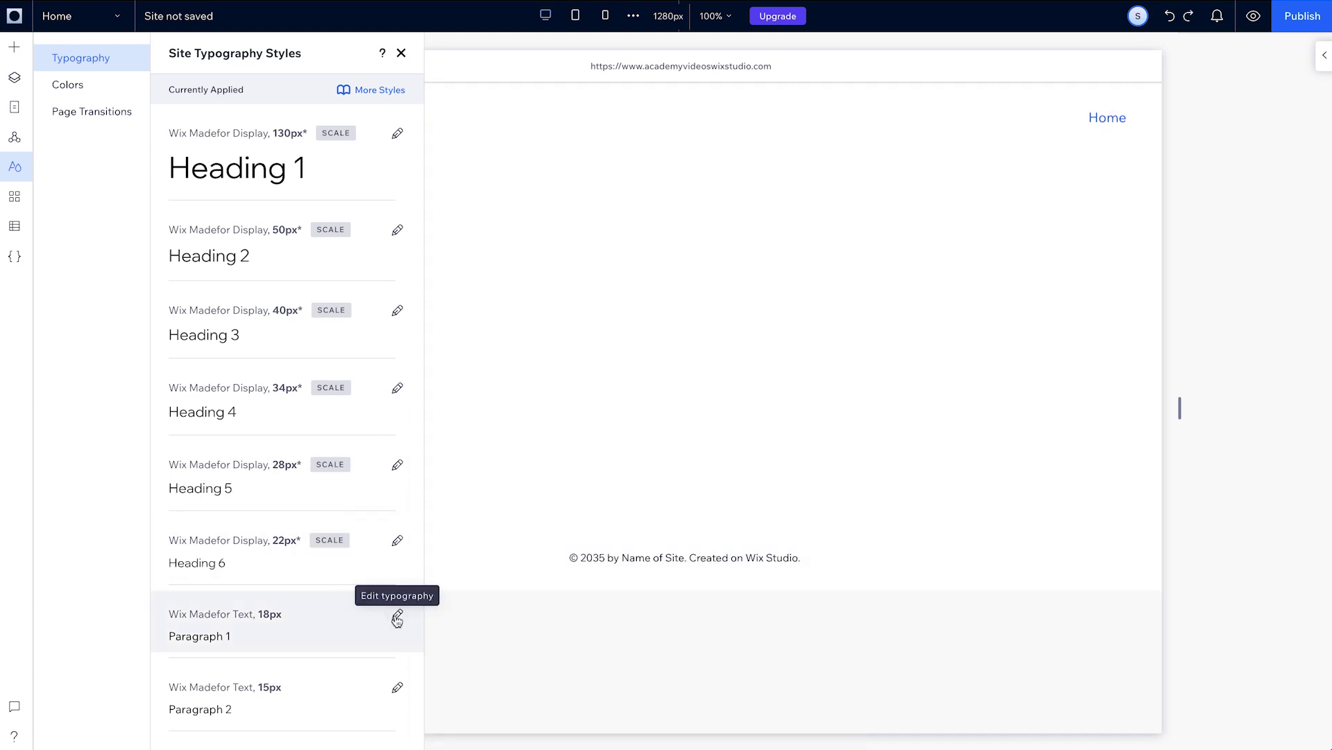
- Switch Paragraph 1 to Wix Madefor Display
click(397, 613)
click(551, 481)
scroll(550, 559, up, 1)
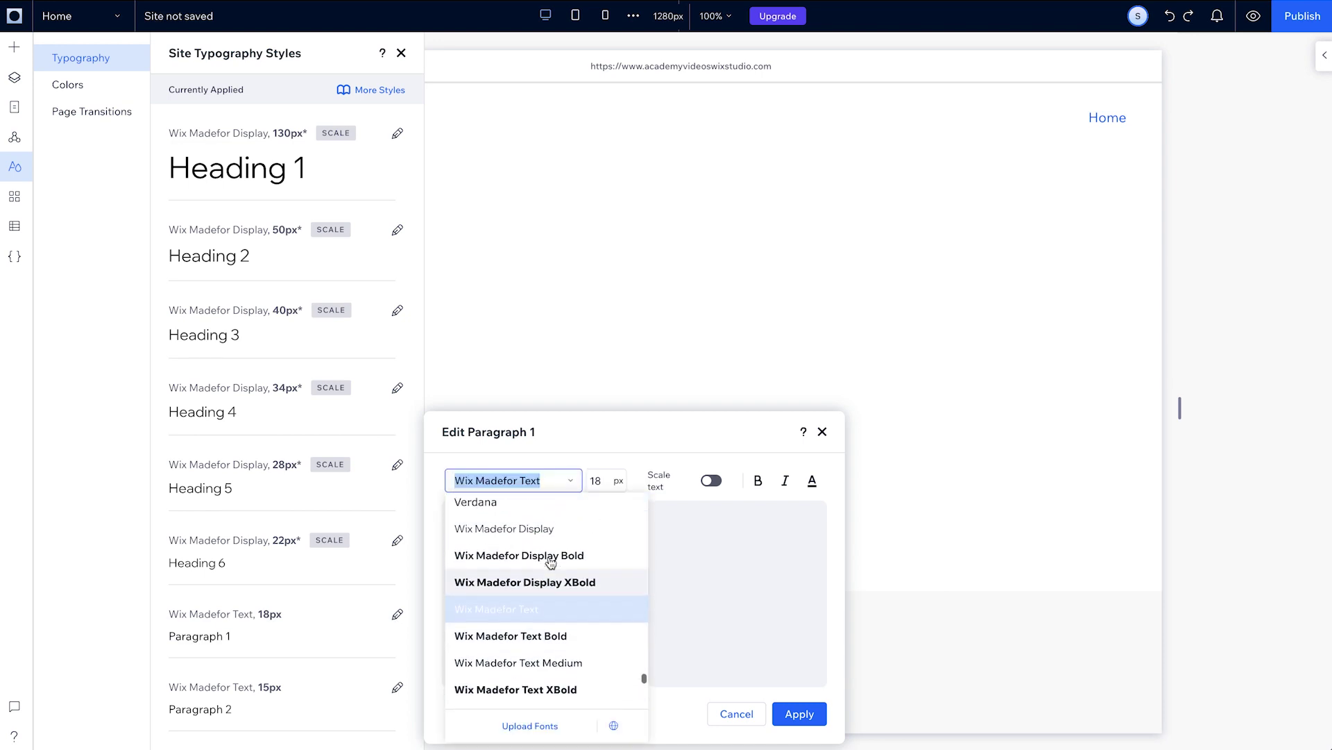
click(556, 531)
click(811, 482)
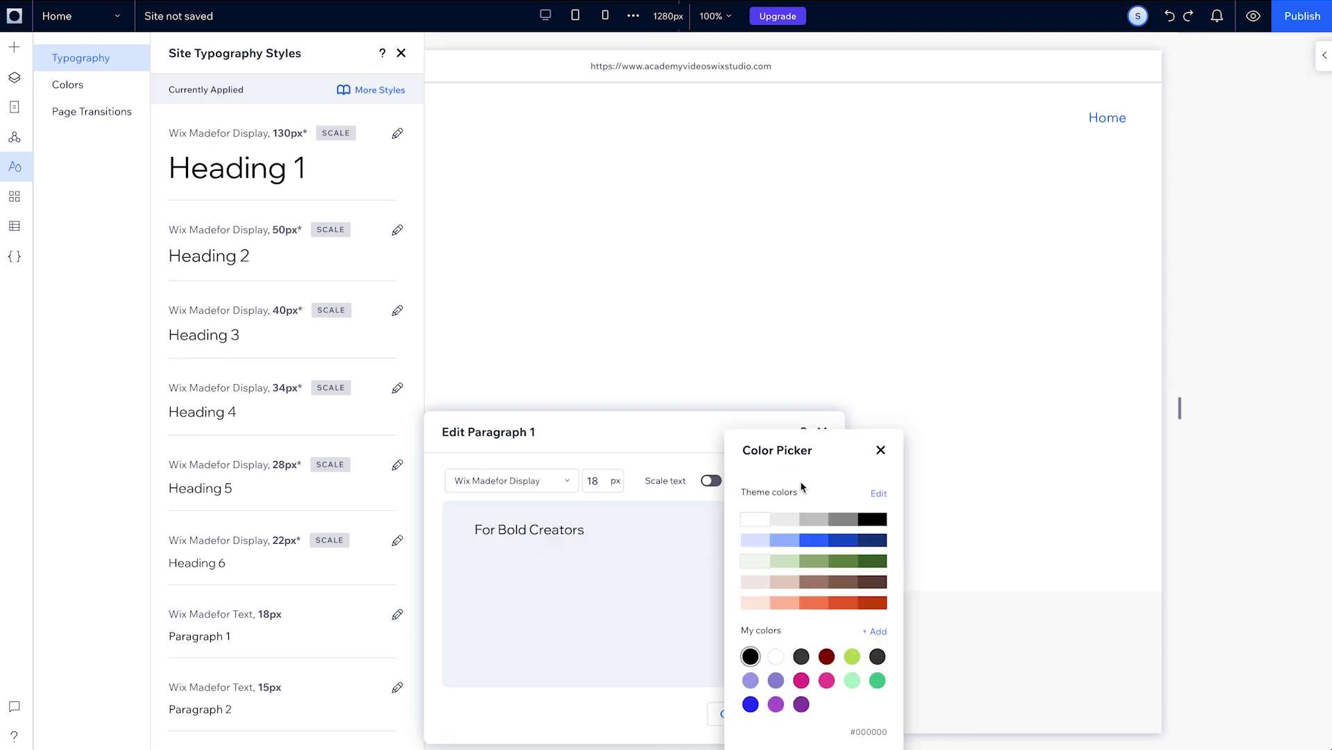
click(881, 450)
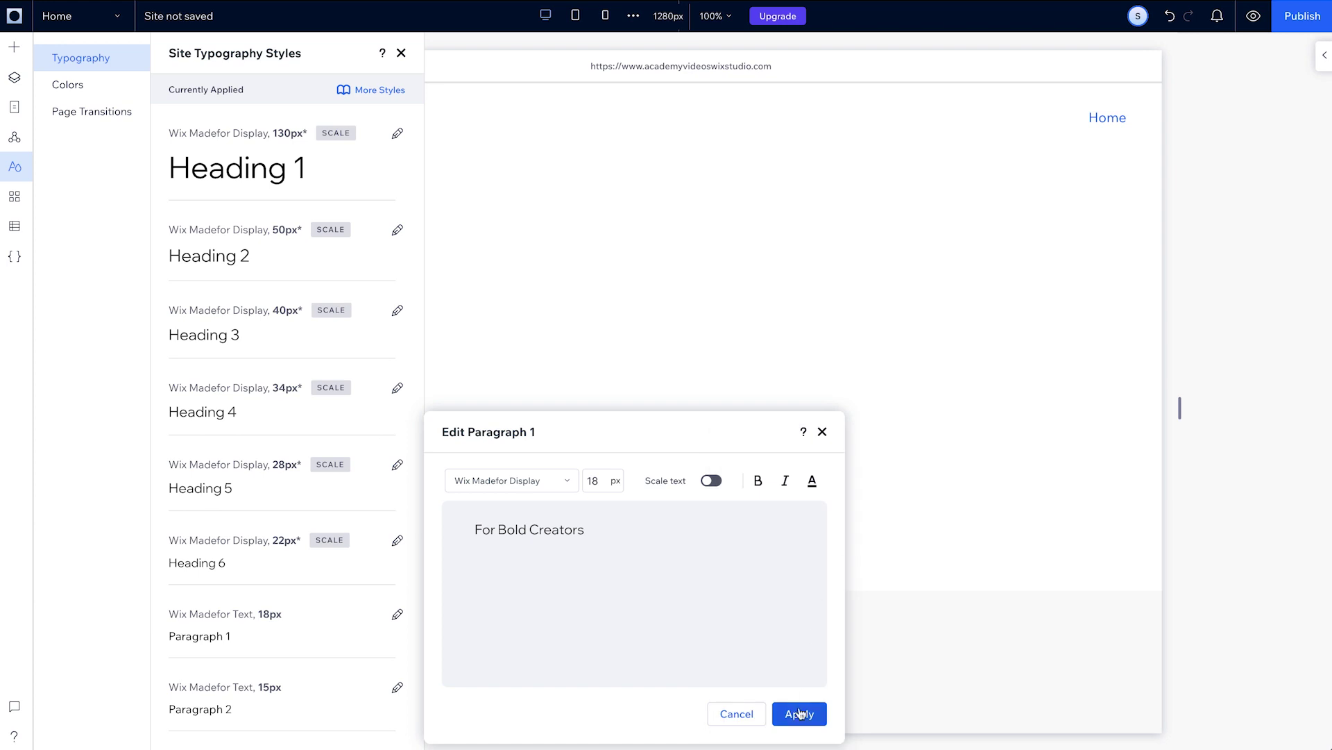
click(799, 711)
- Set Paragraph 2 to Wix Madefor Display at 16px
click(397, 687)
click(569, 481)
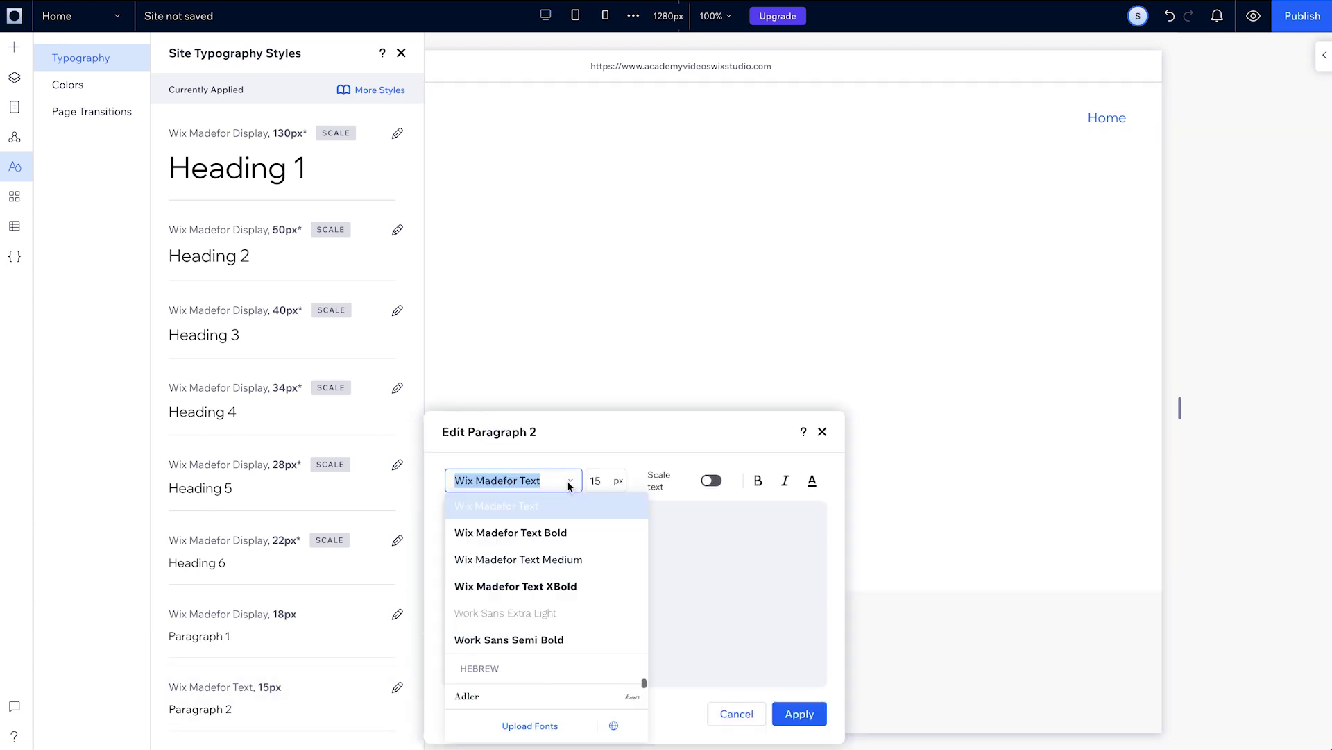
scroll(583, 535, up, 1)
click(583, 514)
click(596, 480)
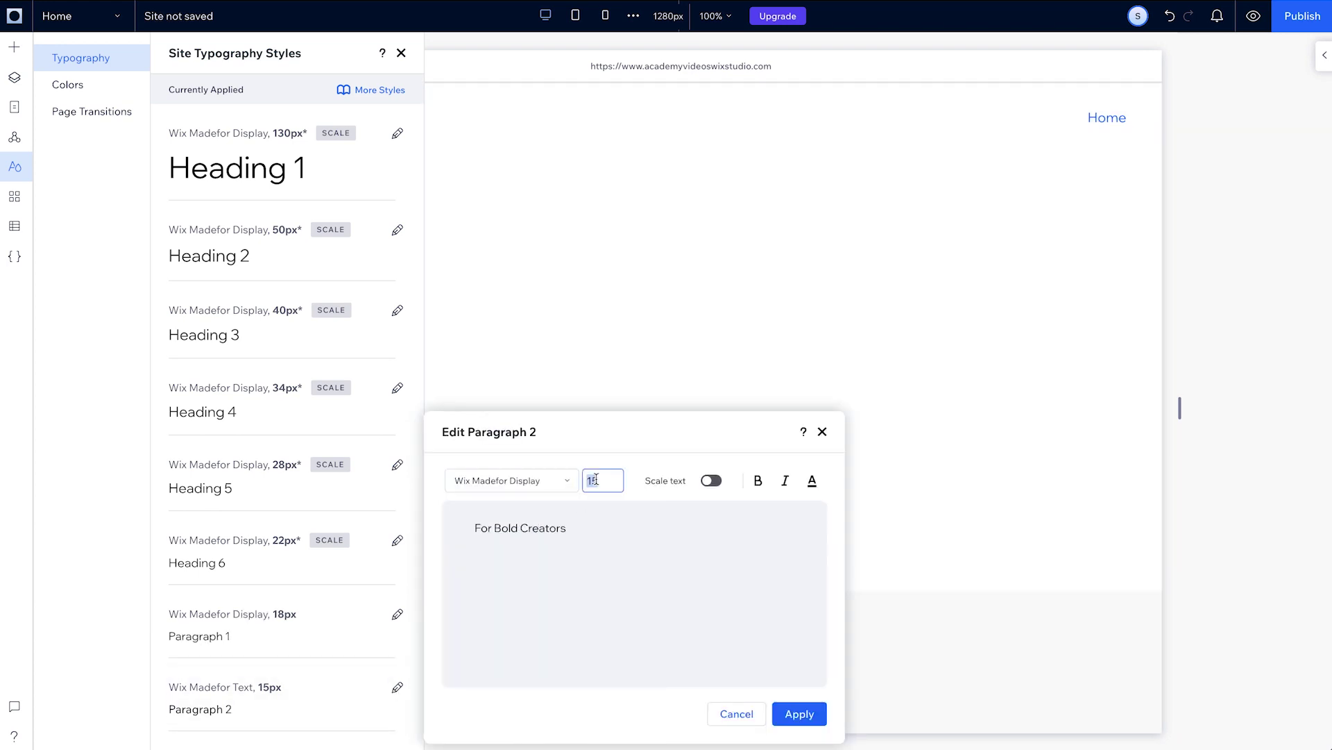
text(16)
key(Return)
click(812, 480)
click(877, 451)
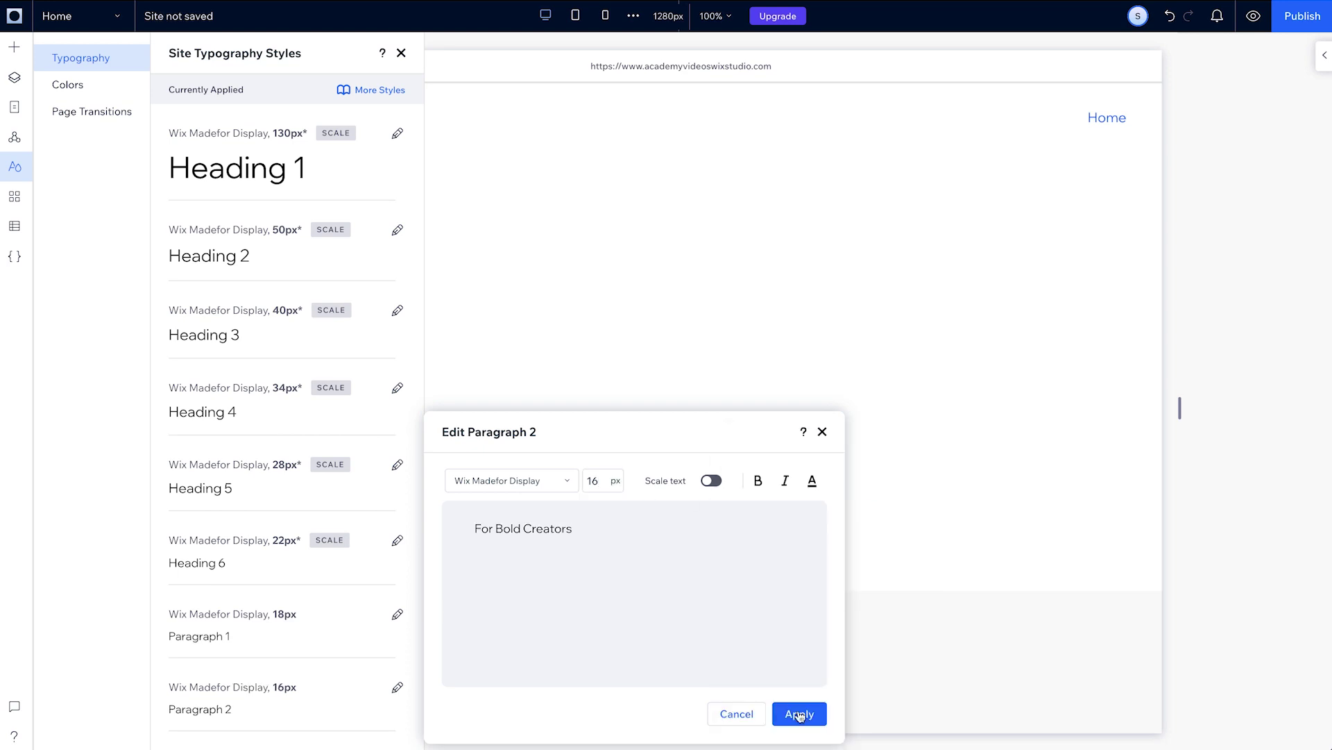
click(800, 715)
click(98, 93)
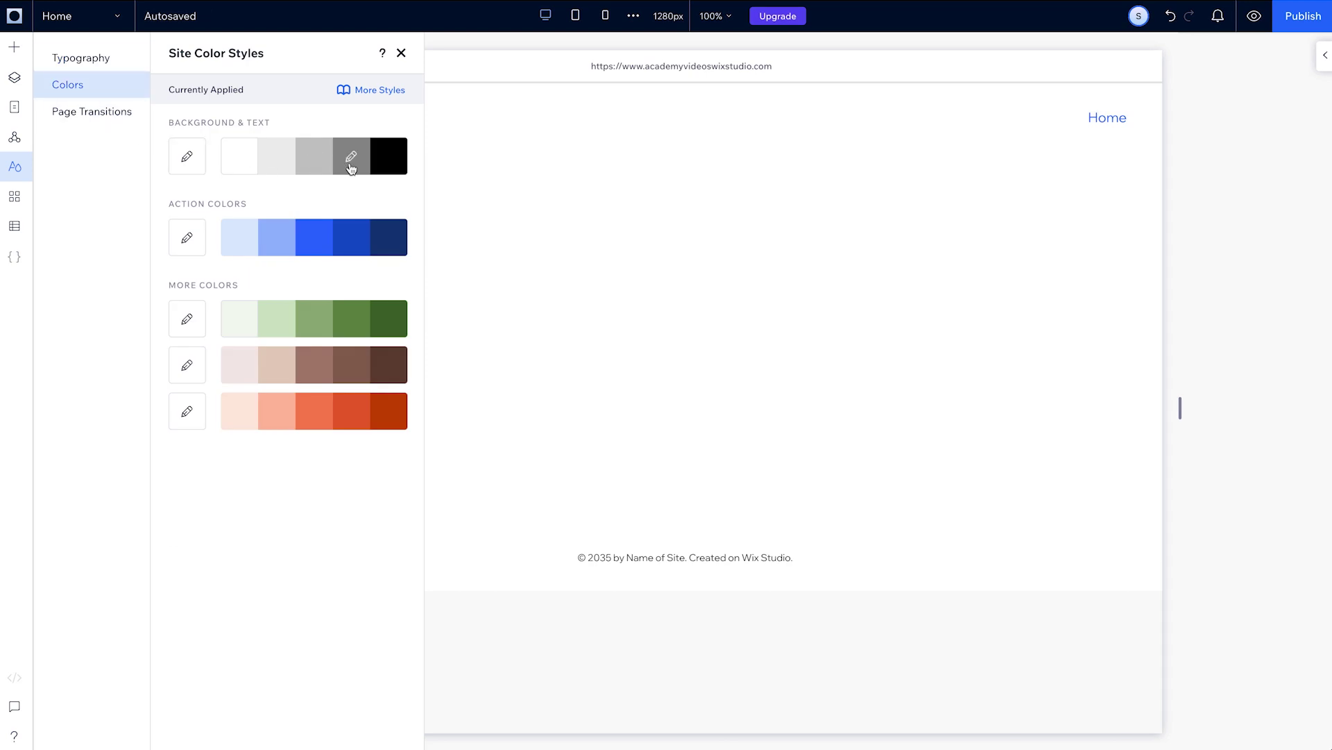
- Set the site's action colours to dark grey #262626
click(179, 239)
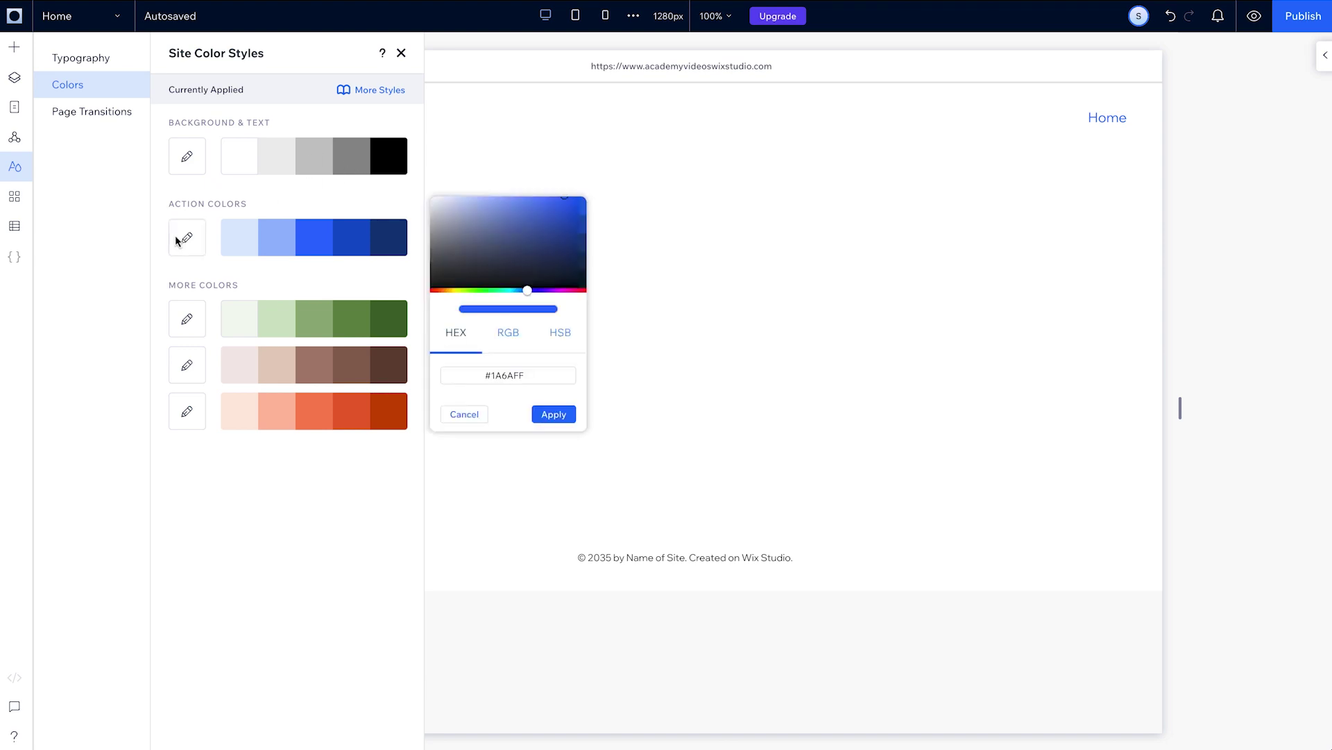
click(524, 375)
key(ctrl+a)
text(#262626)
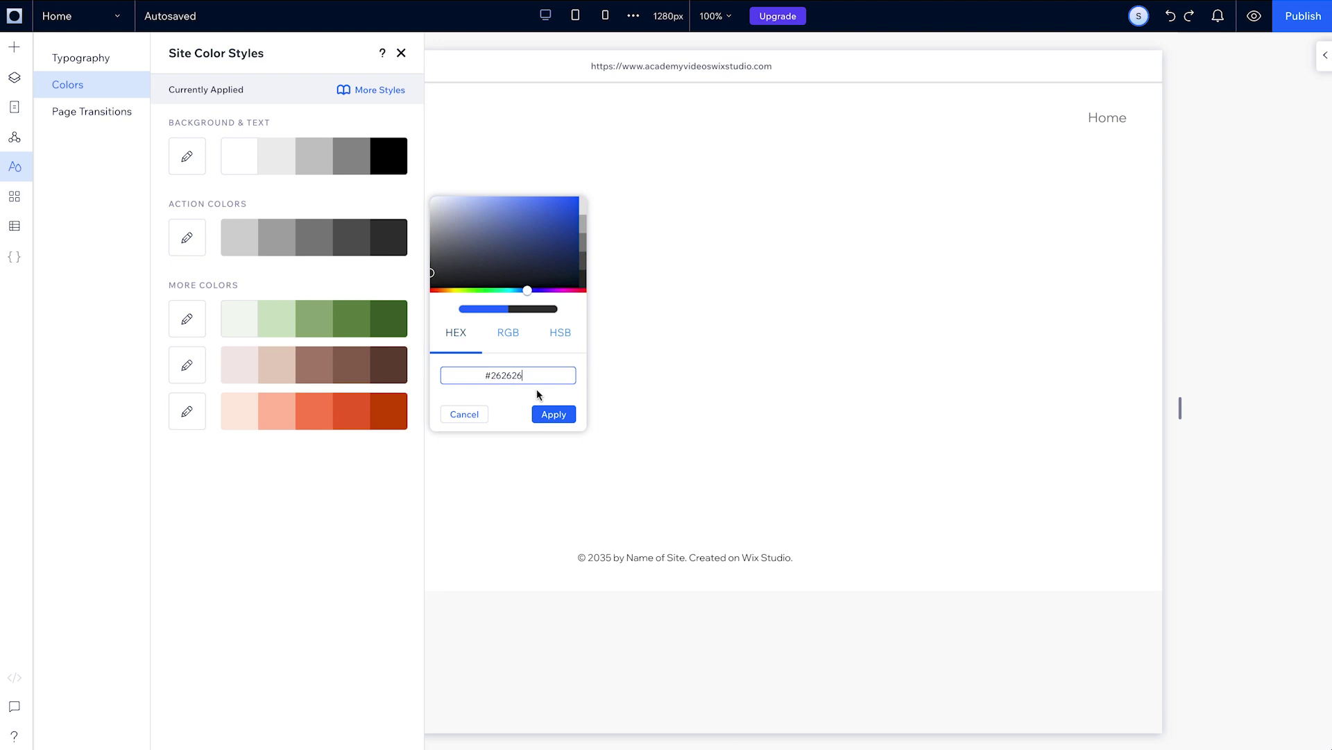
click(552, 414)
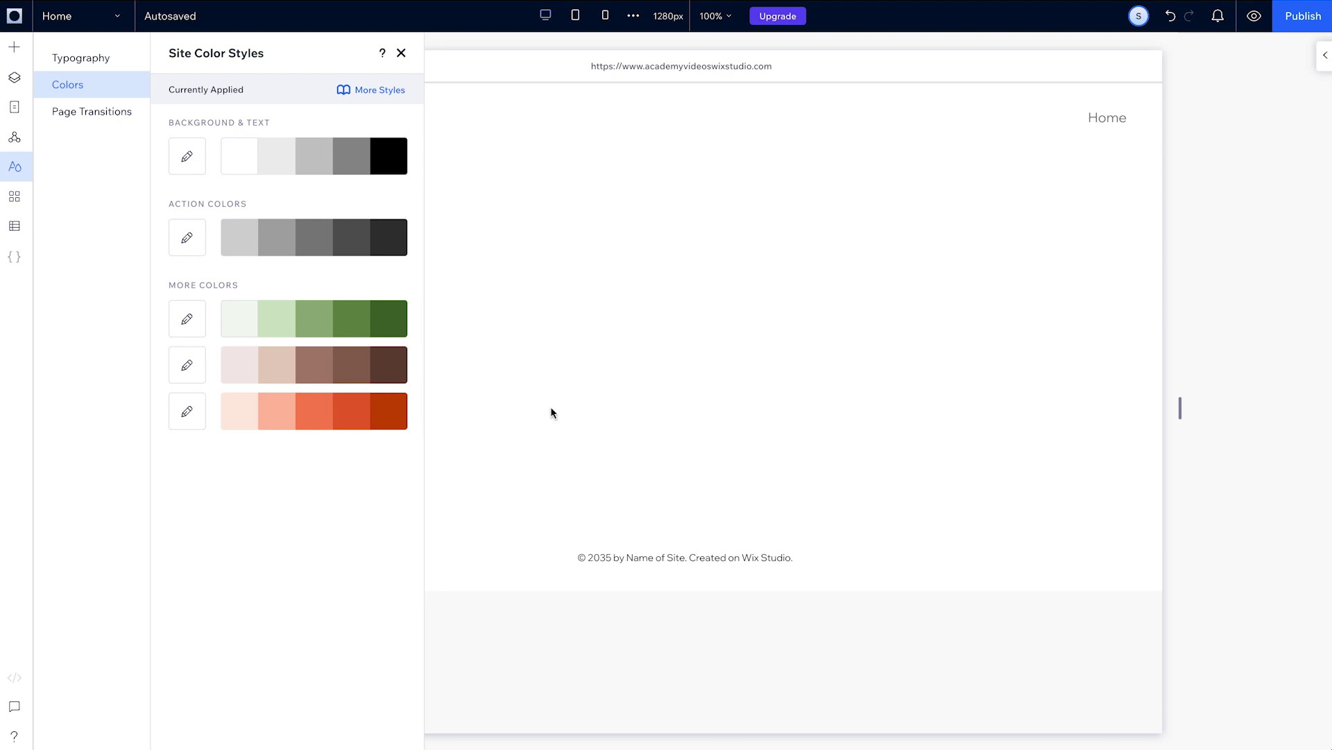
- Recolour the first two extra colour rows to lavender #dad5ff and #d0d5ff
click(239, 318)
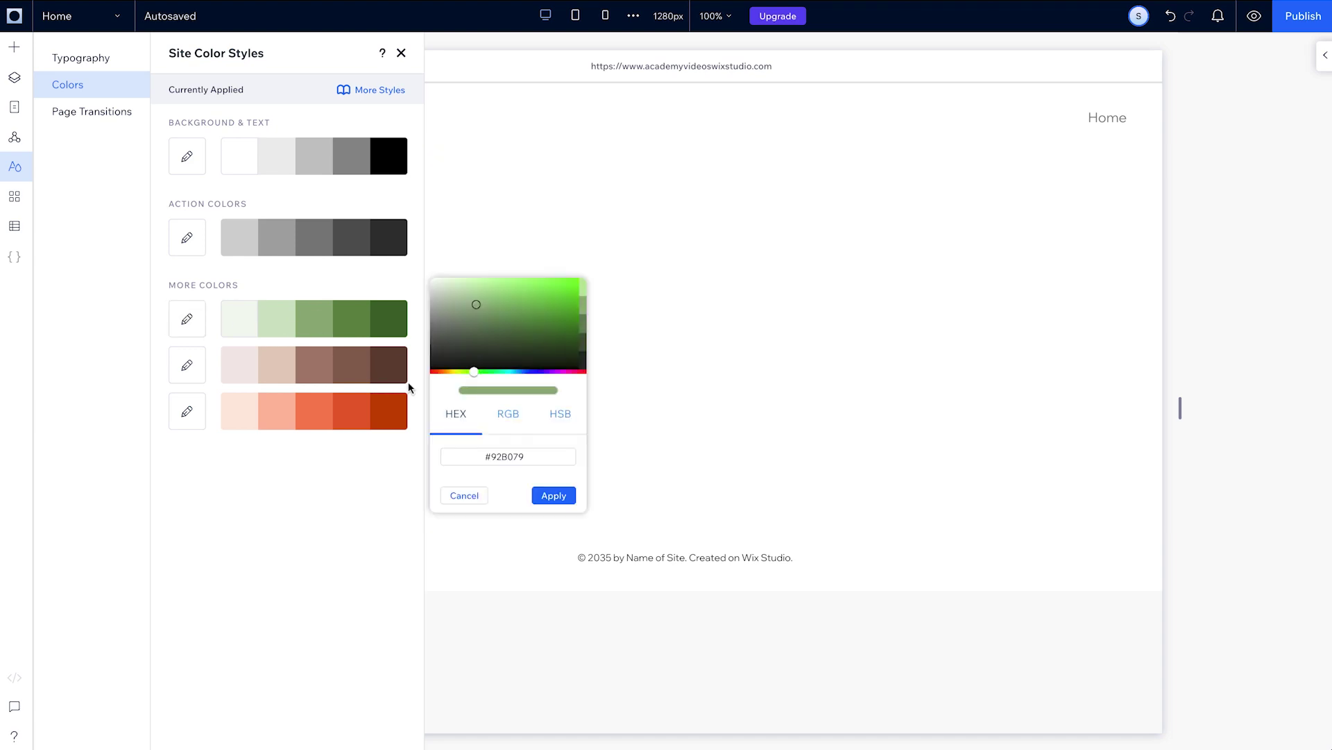
text(#dad5ff)
click(554, 495)
click(187, 364)
click(508, 502)
key(ctrl+a)
text(#d0d5ff)
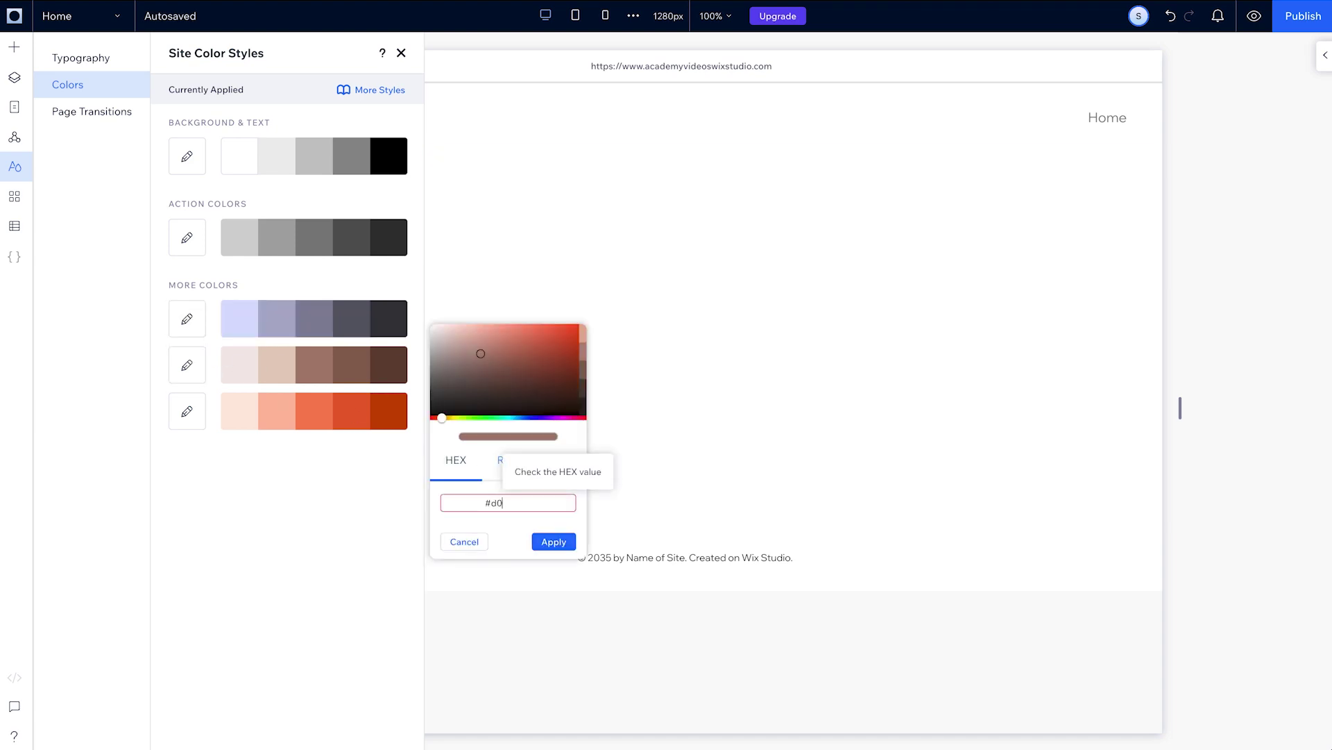
click(554, 541)
- Recolour the third extra colour row to light mint #d0f8e5 and close the palette
click(187, 411)
click(506, 548)
key(ctrl+a)
text(#d0f8e5)
click(548, 586)
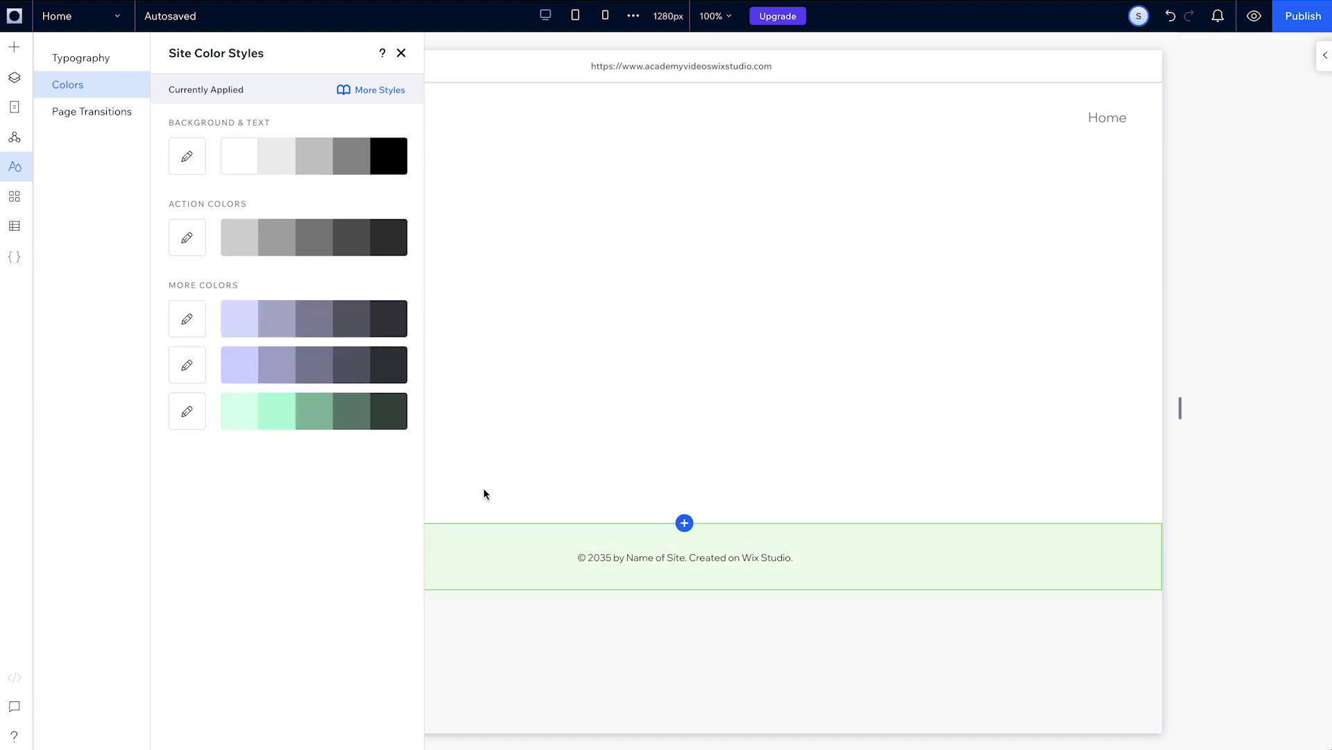
click(401, 52)
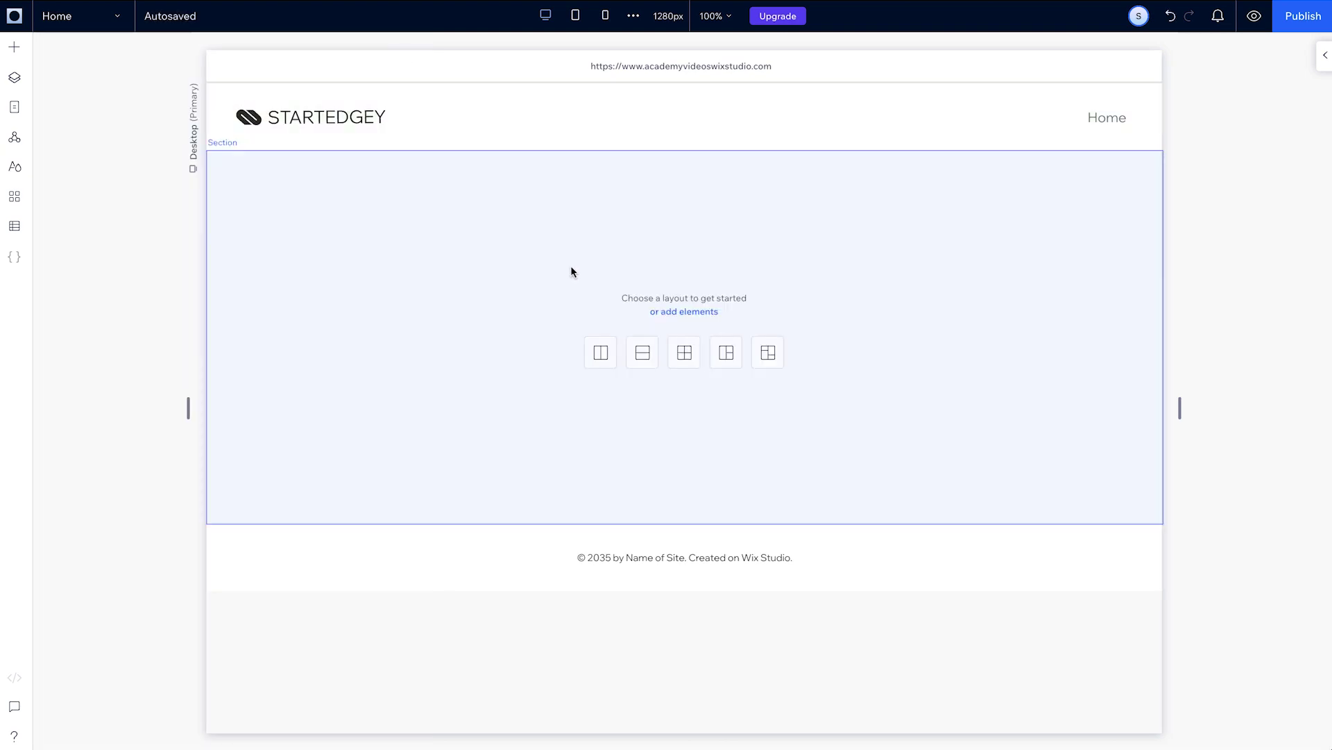
- Make the empty section taller and switch its background to a gradient
click(571, 270)
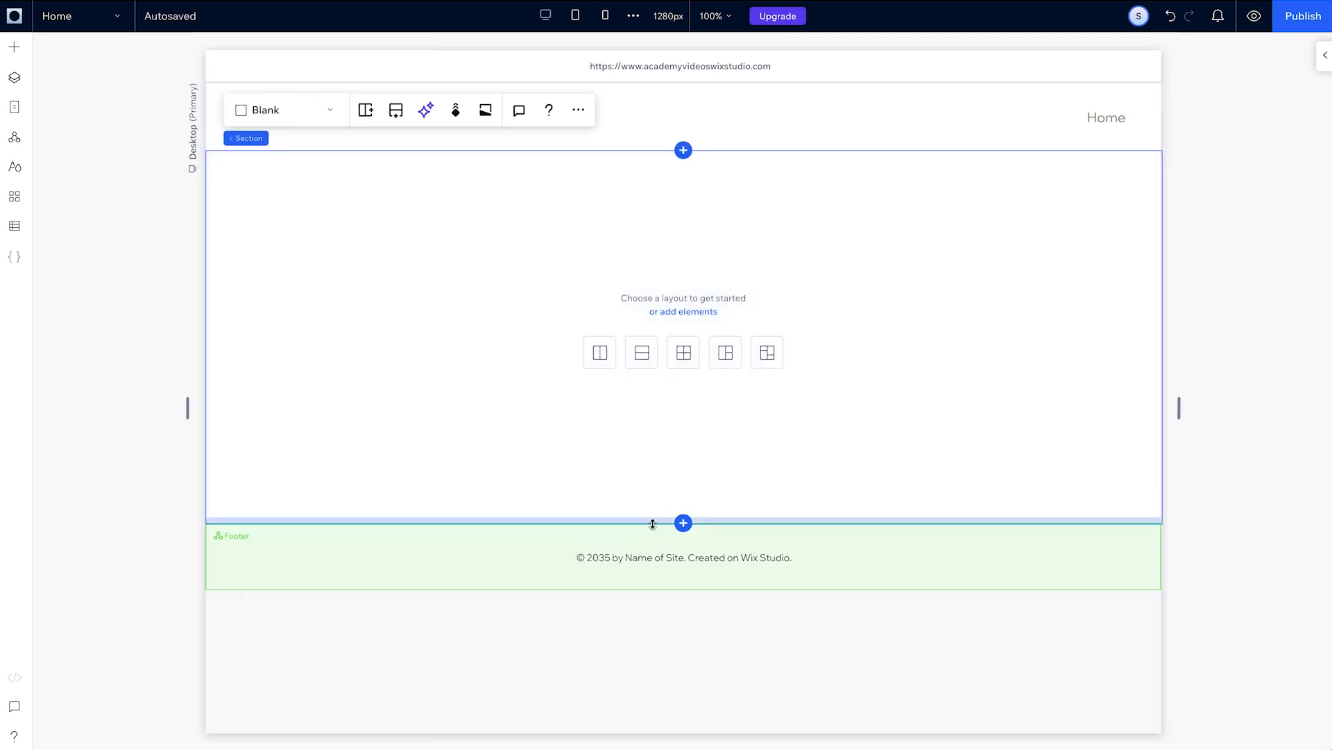
drag(652, 524, 665, 706)
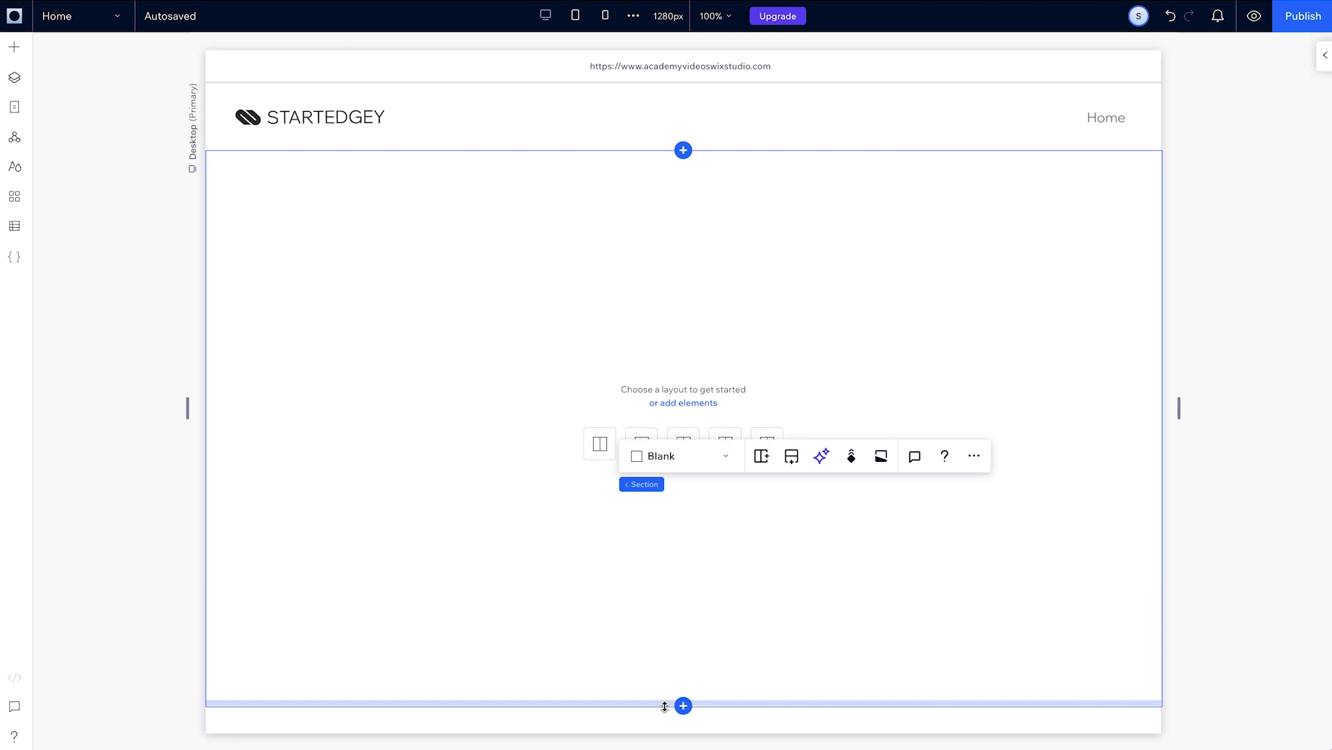
click(1325, 56)
click(1170, 385)
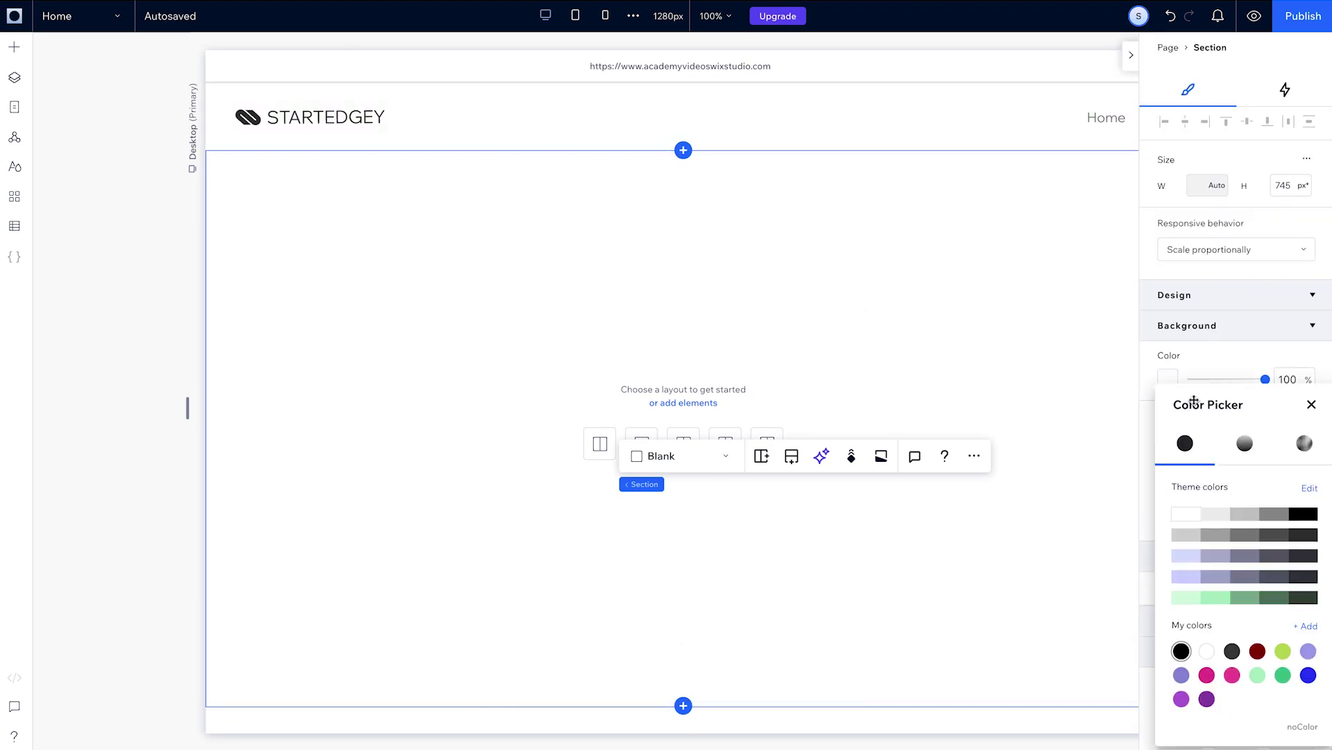
click(1246, 447)
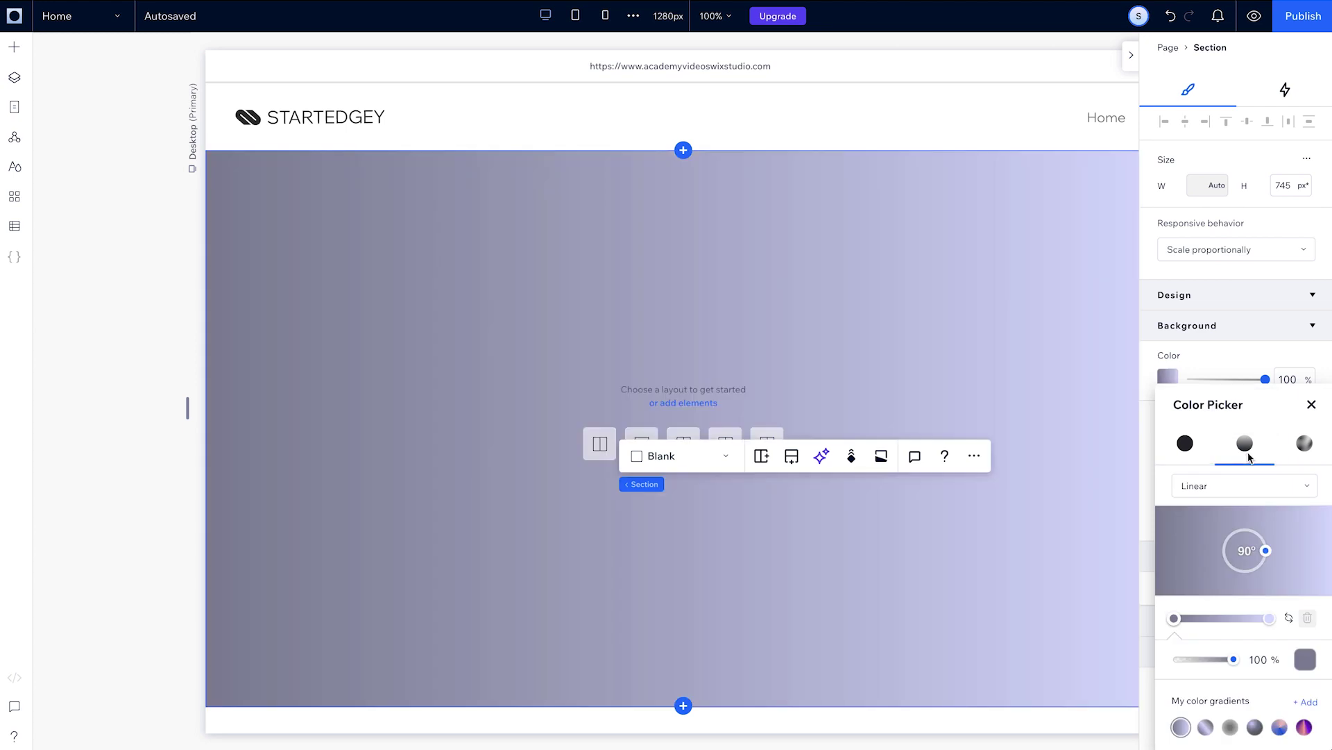
- Make the gradient's left stop light green
click(1270, 619)
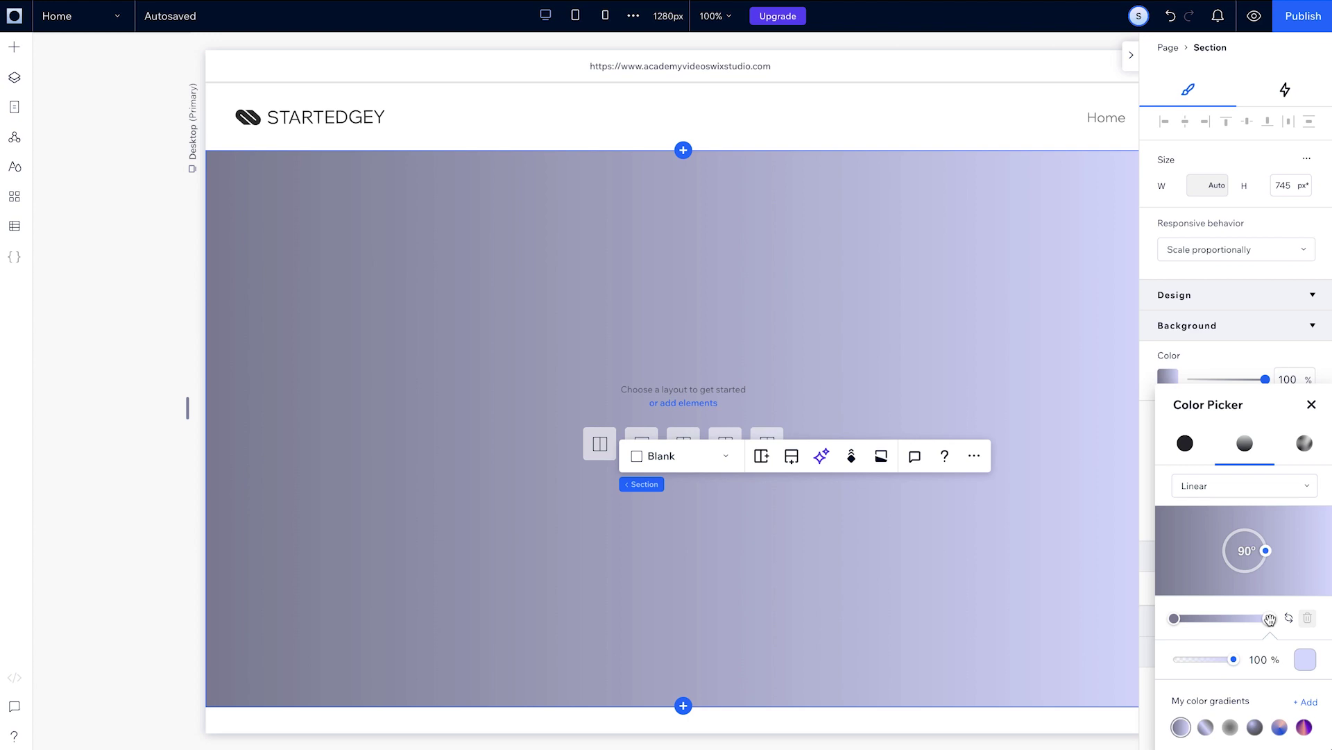
click(1305, 660)
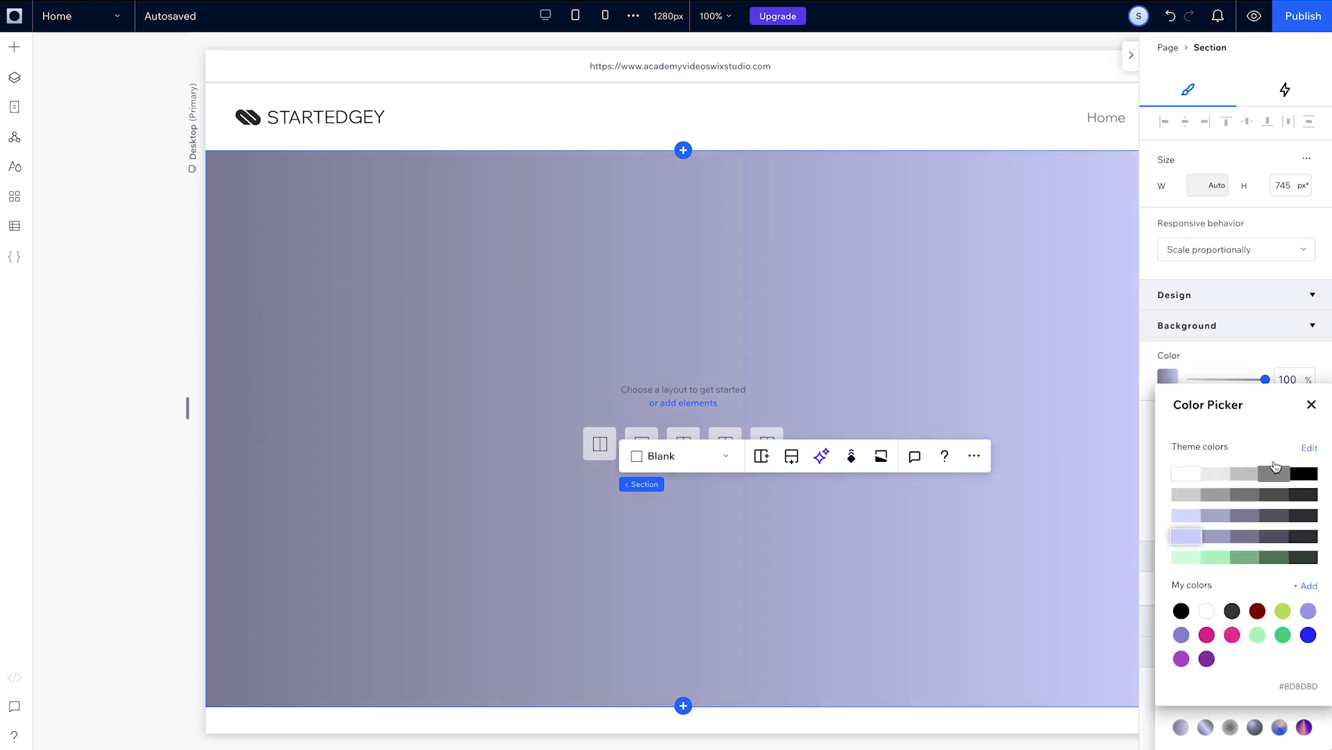
click(1312, 404)
click(1172, 618)
click(1305, 660)
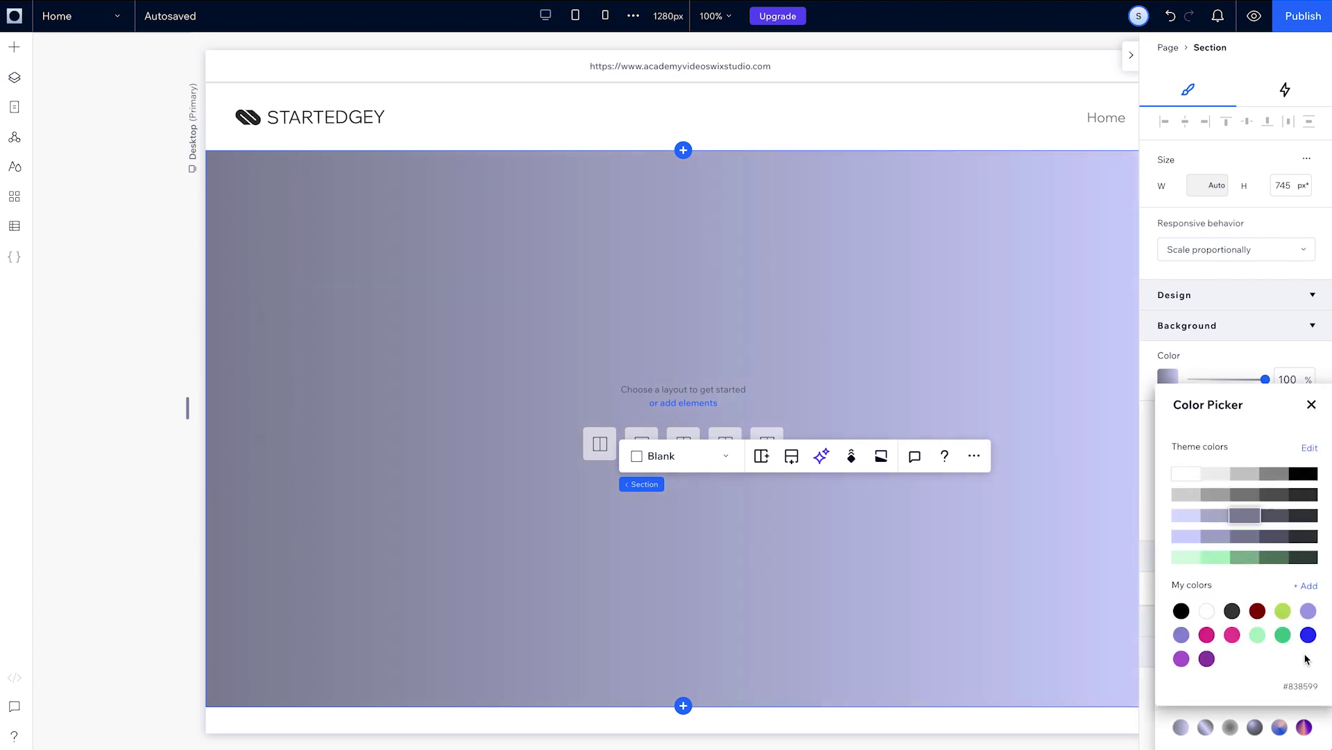
click(1215, 556)
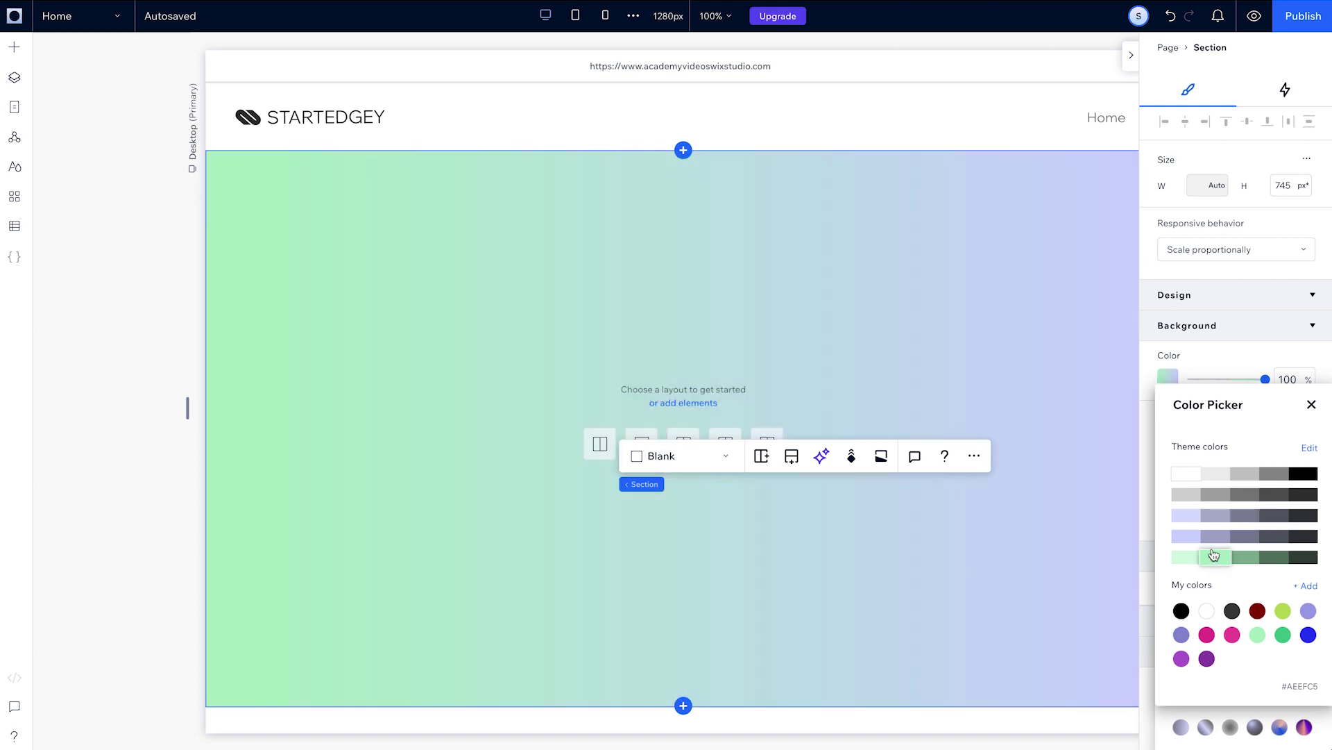
click(1310, 406)
- Add a light lavender middle stop at 36% opacity and set the gradient angle to 15°
click(1221, 620)
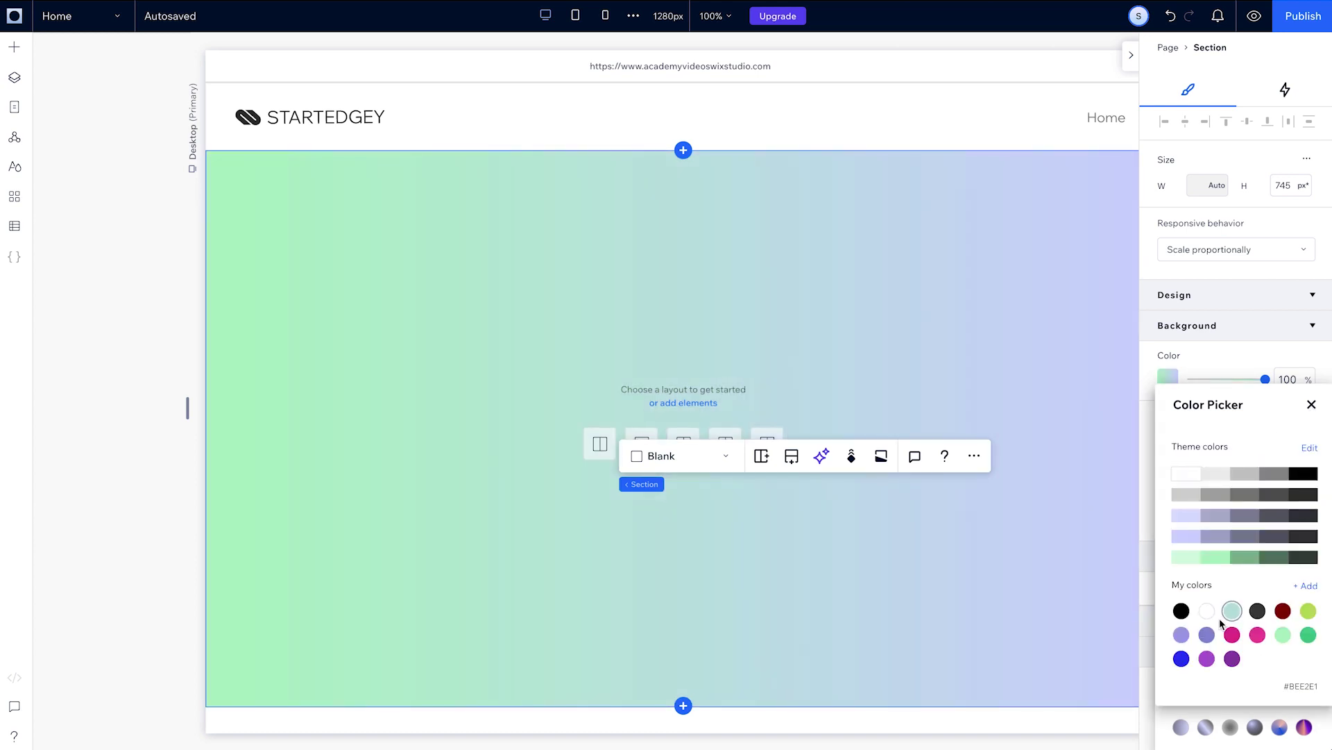
click(1186, 515)
click(1310, 405)
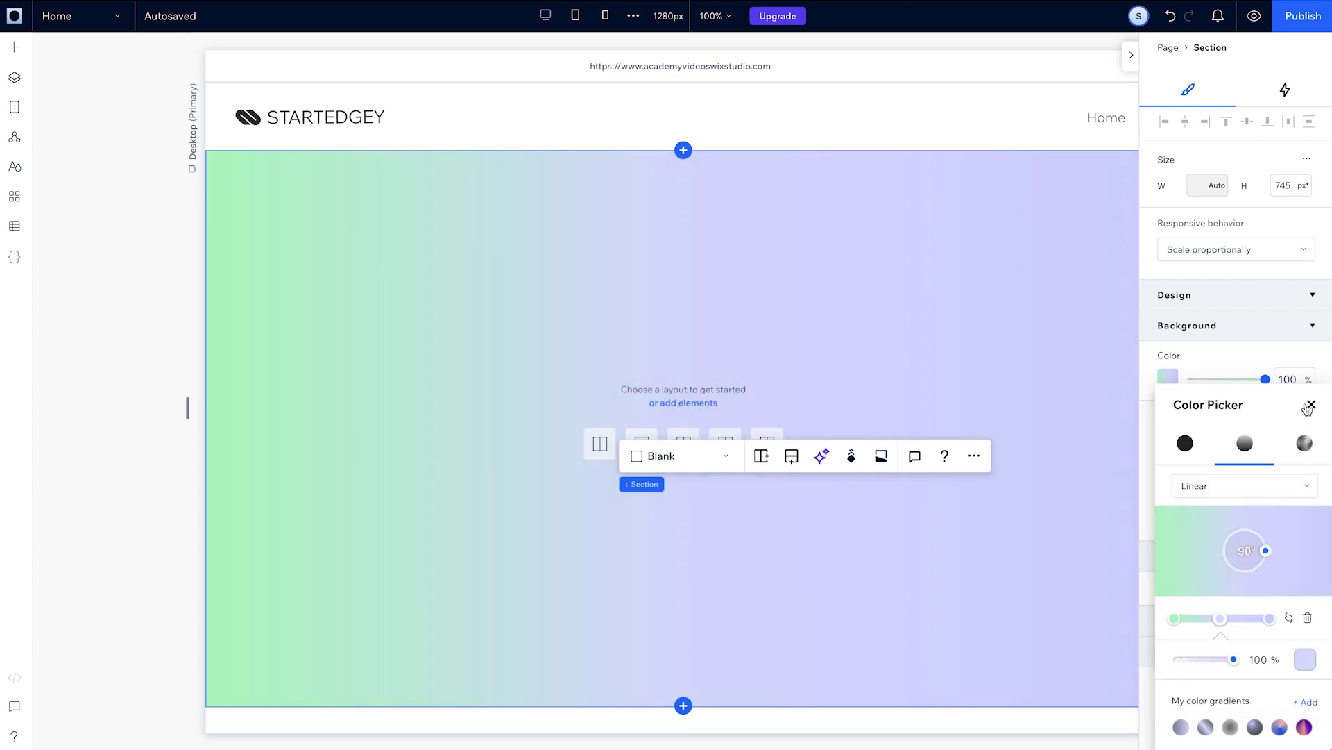
click(1261, 660)
text(36)
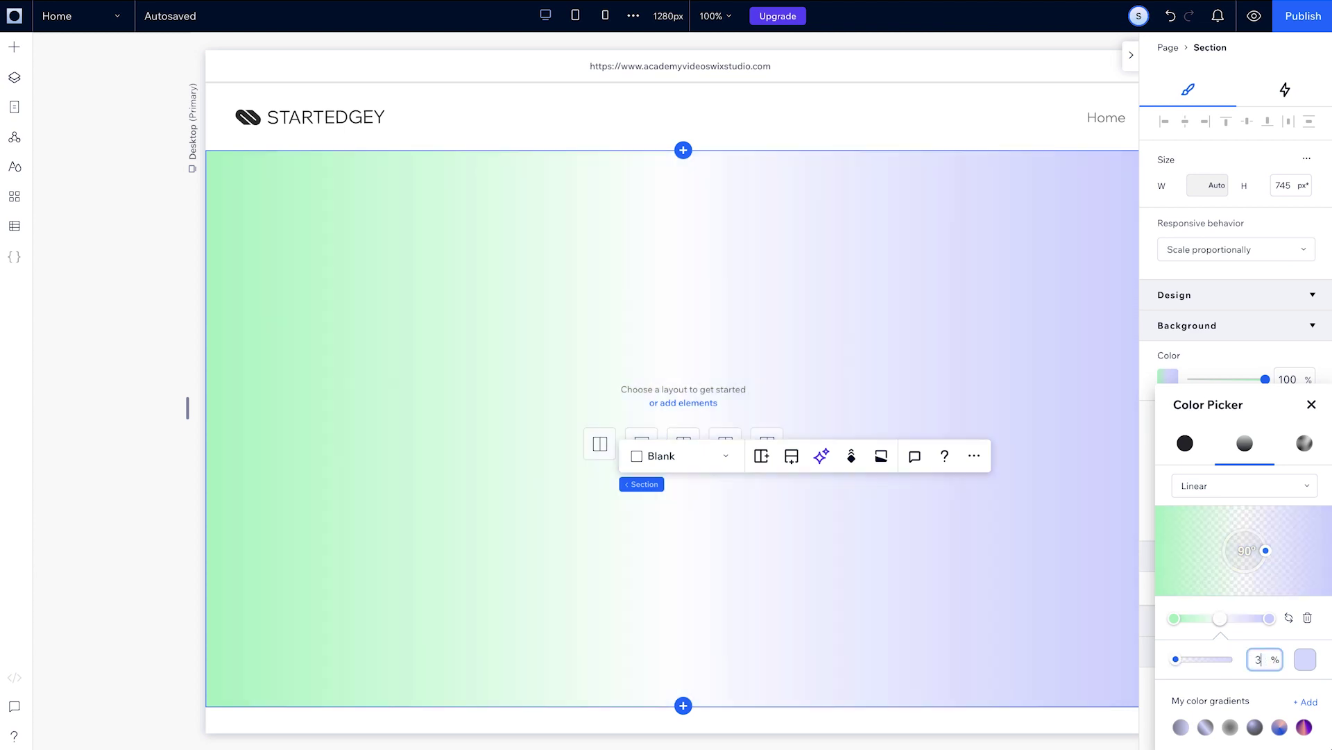
click(1241, 553)
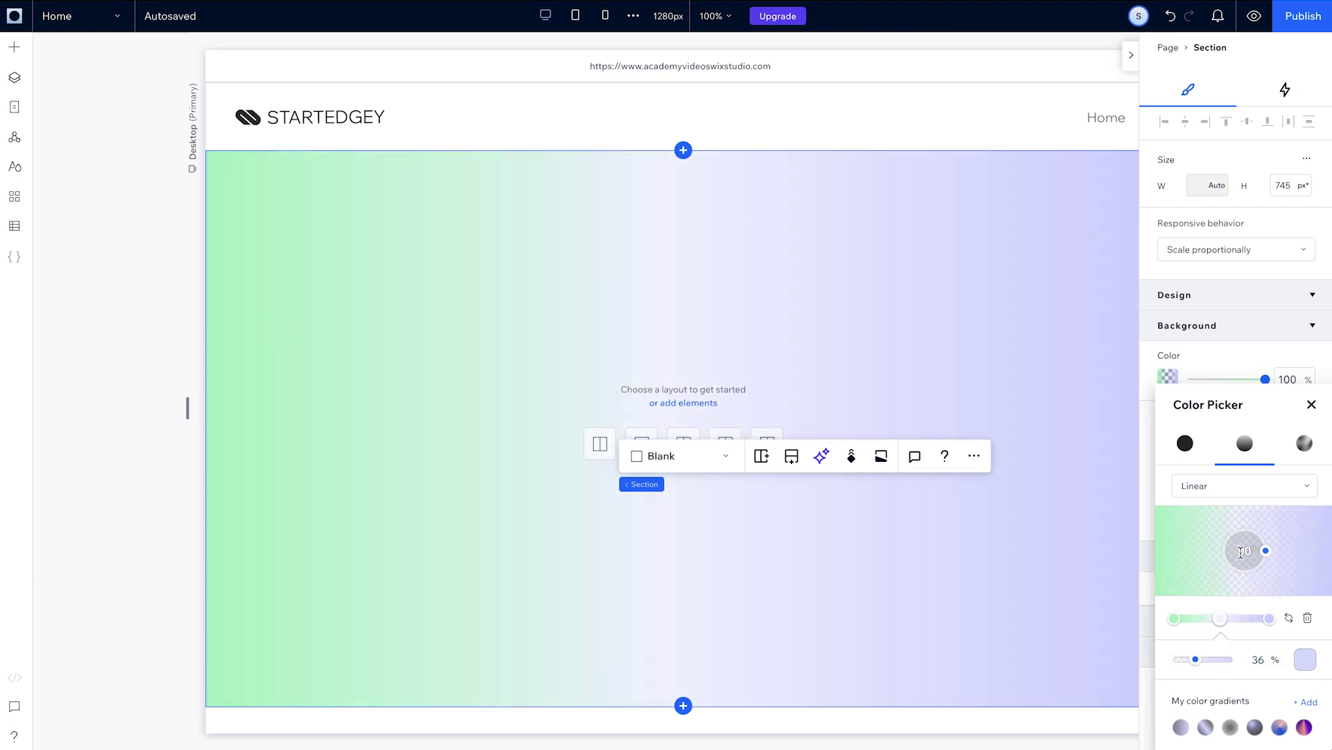
text(15)
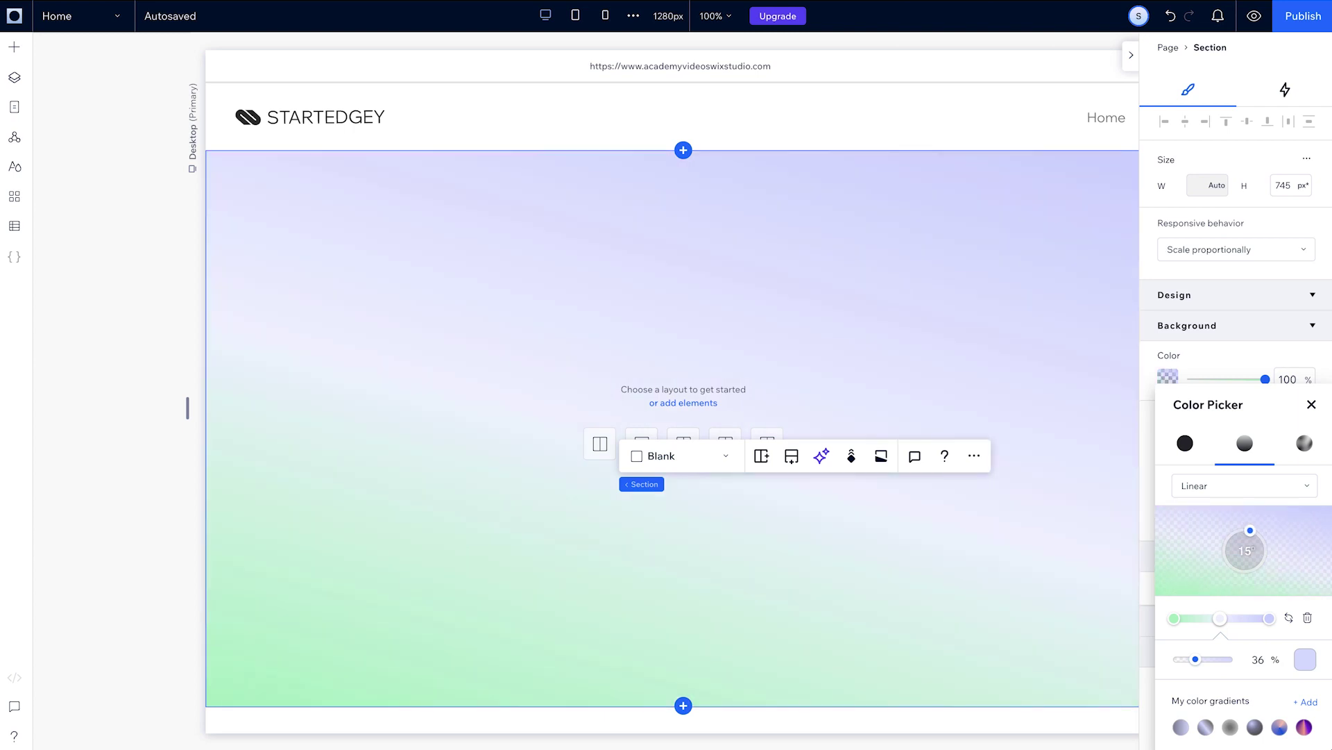
click(1311, 405)
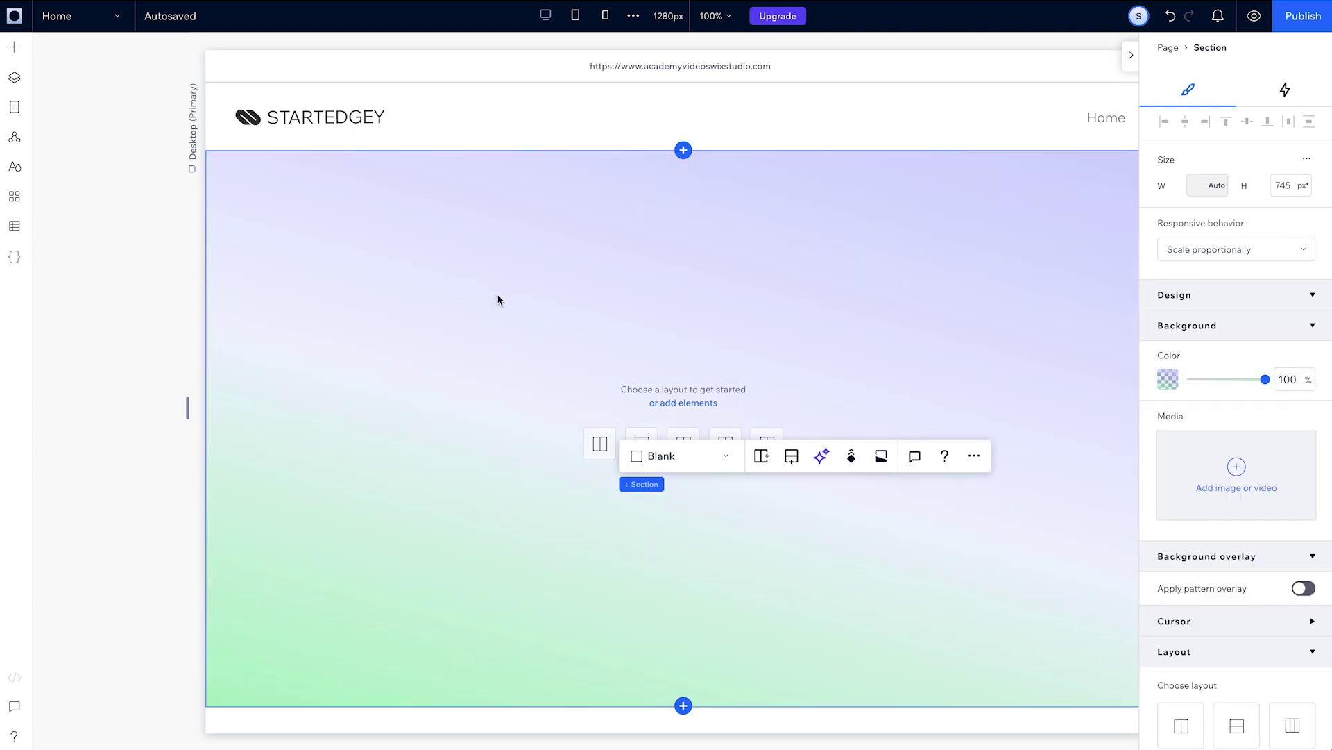
- Place a new title in the hero section styled as Heading 1
click(15, 47)
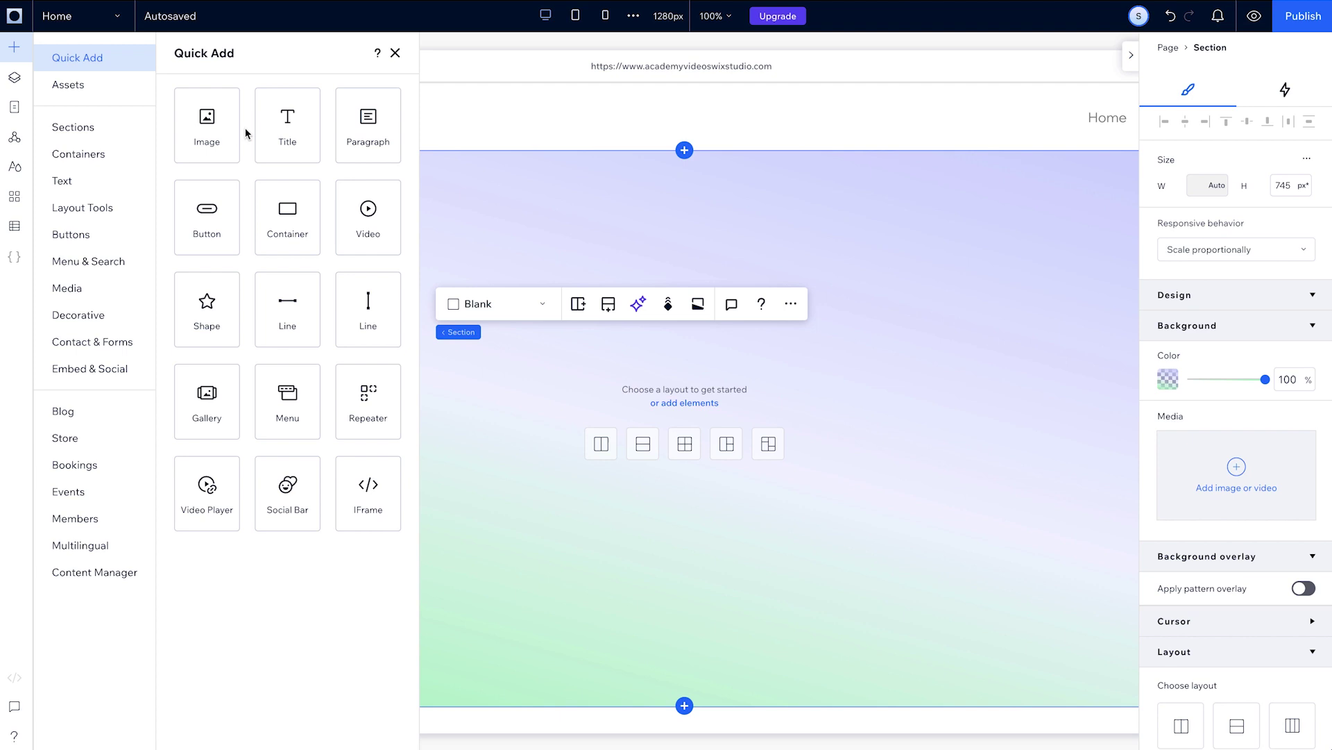
drag(267, 134, 451, 327)
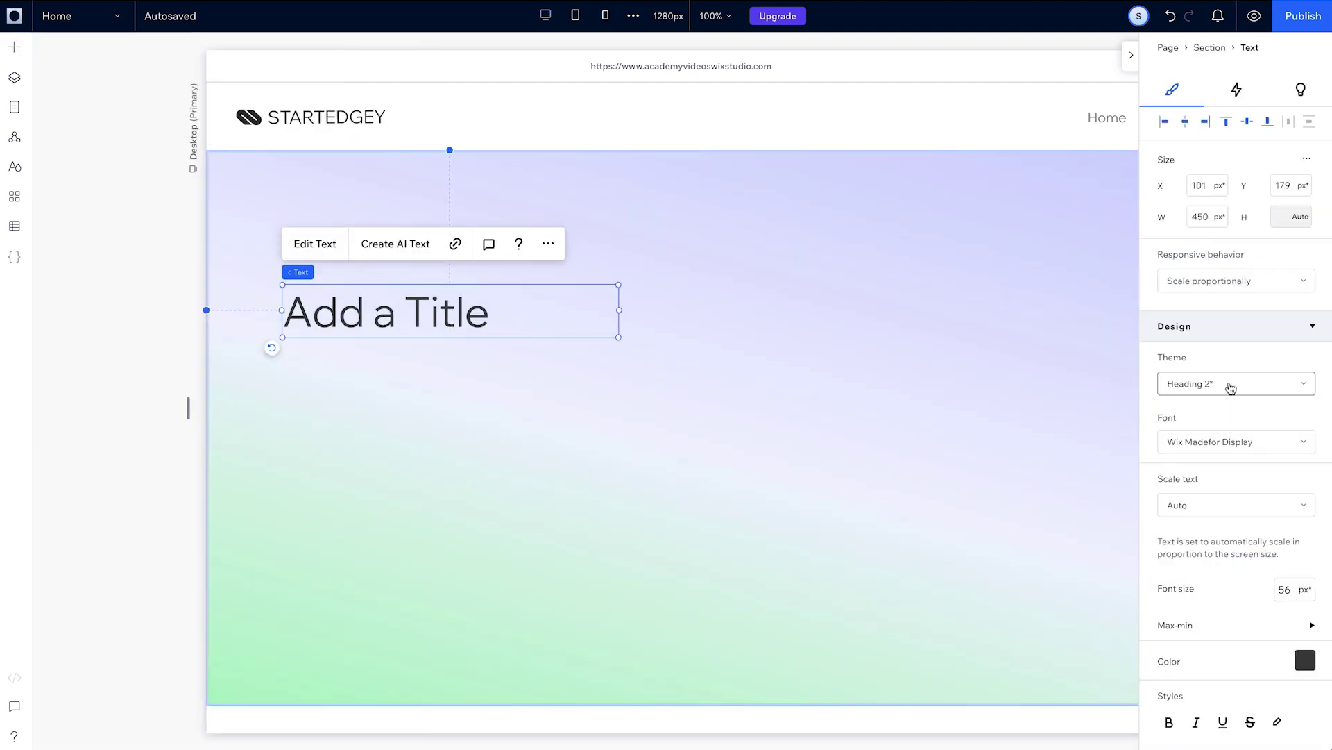
click(1228, 387)
click(1216, 416)
- Paste GREEN DATA CAPTURE, widen the box to 640px, and set line spacing to 1 em
click(316, 243)
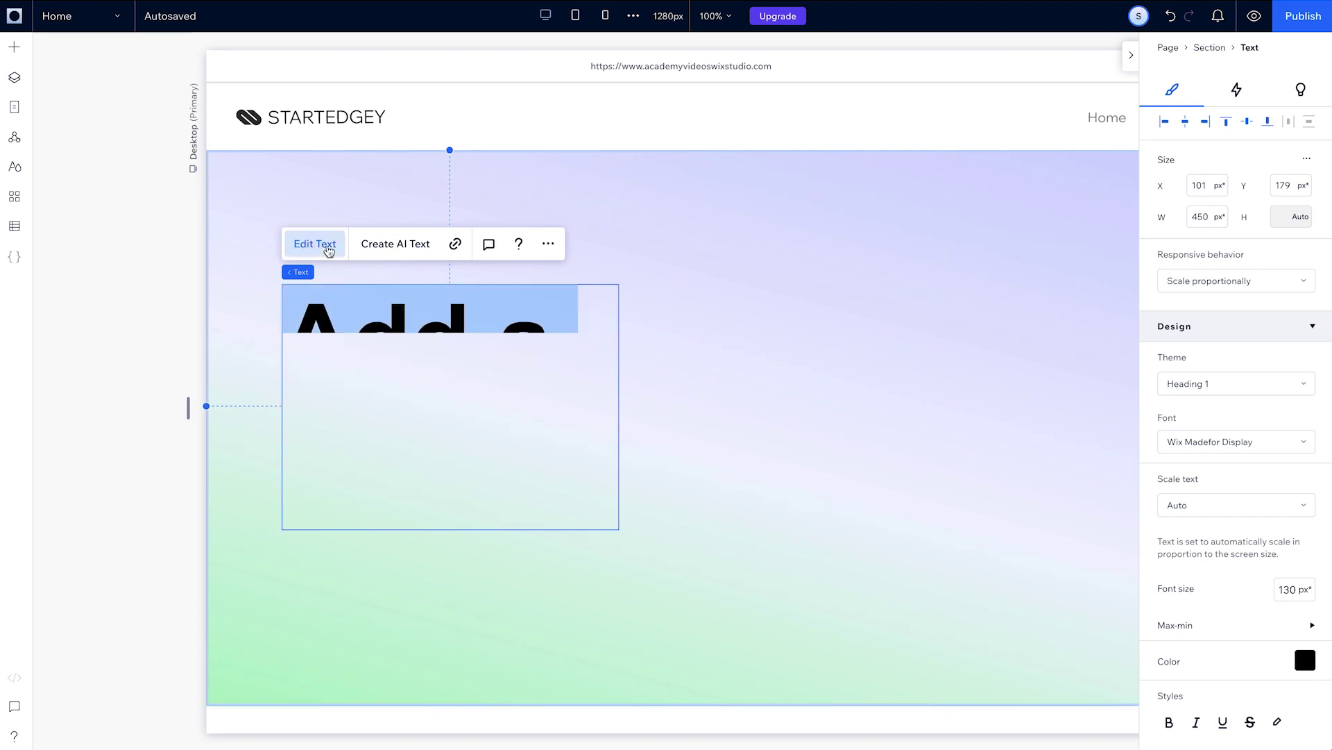
text(GREEN DATA)
key(Escape)
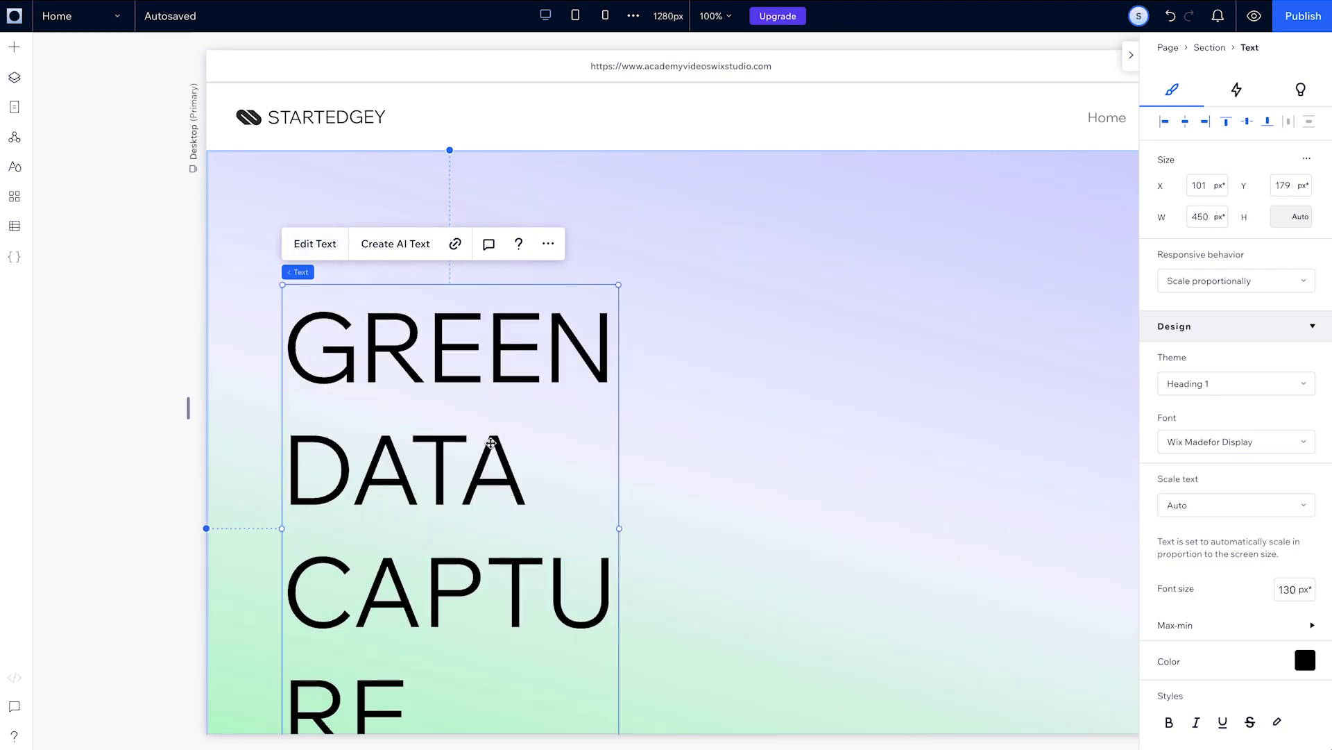
drag(623, 533, 763, 544)
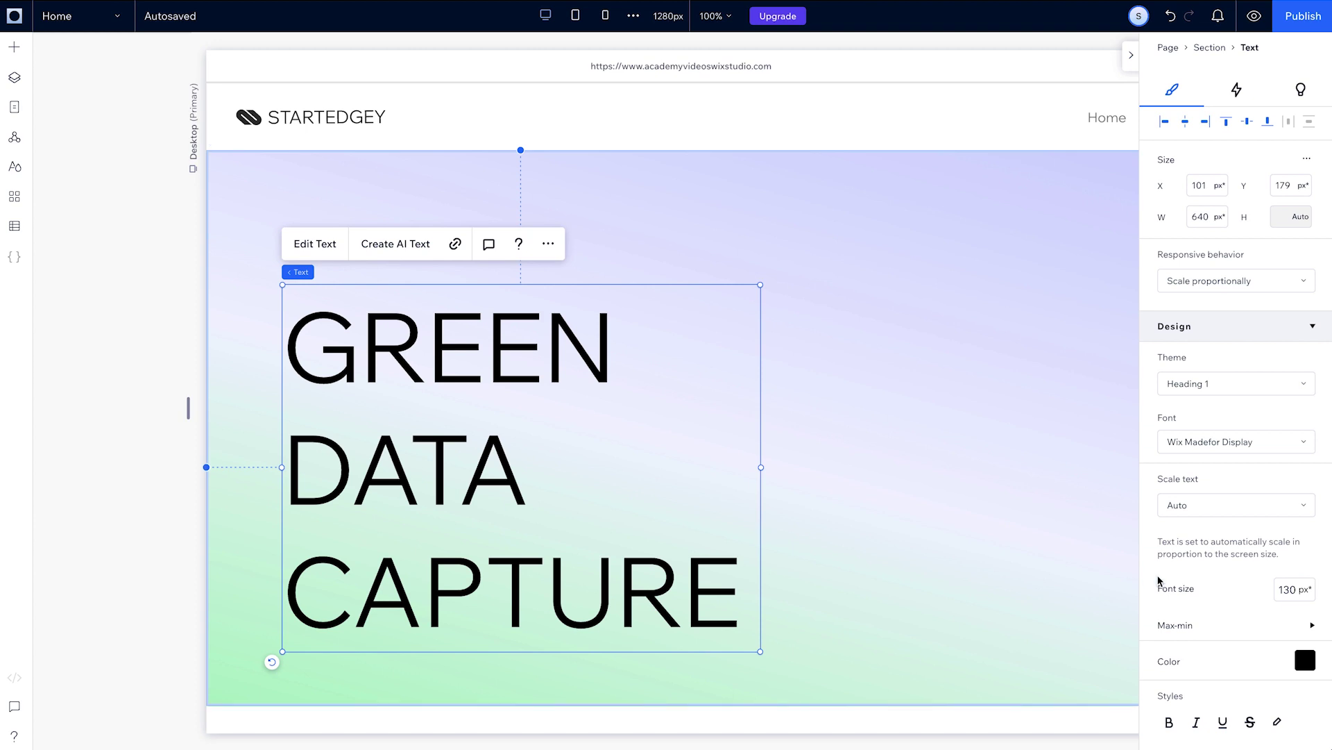
scroll(1180, 555, down, 6)
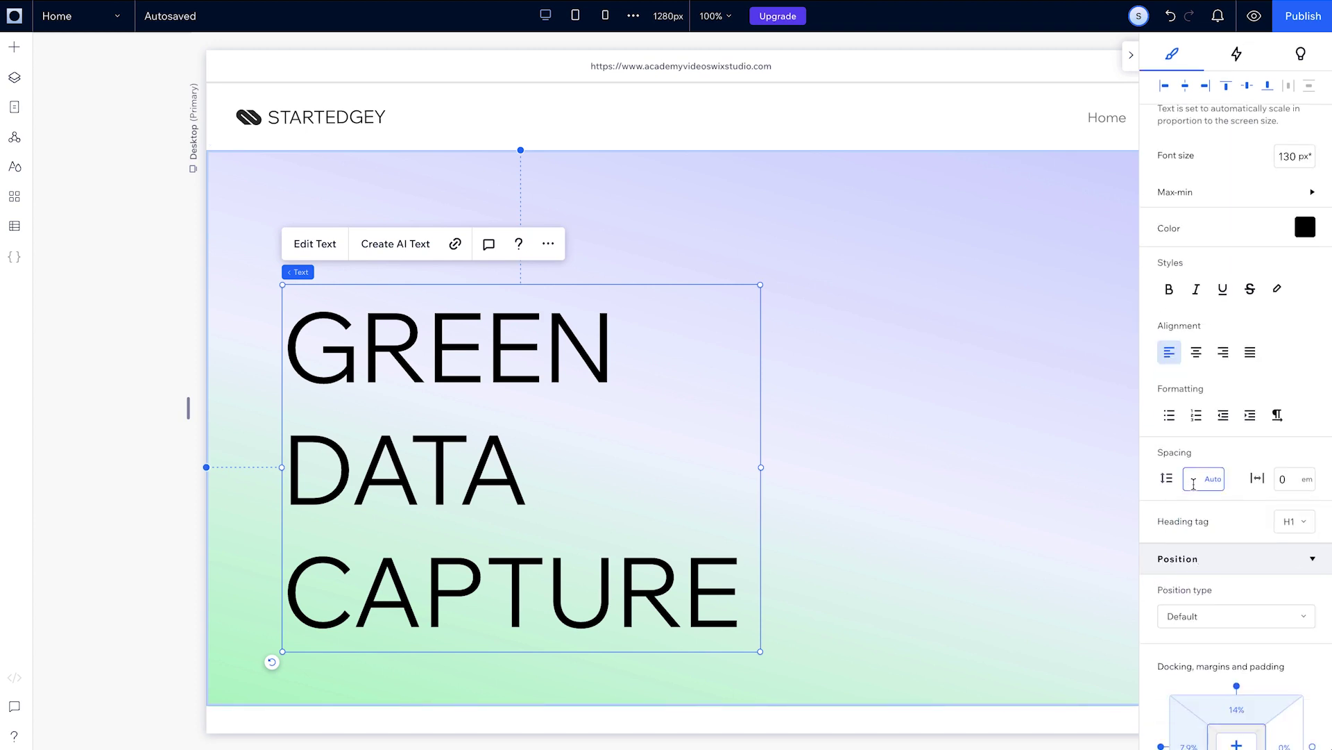
click(1194, 484)
text(1)
scroll(1194, 488, up, 6)
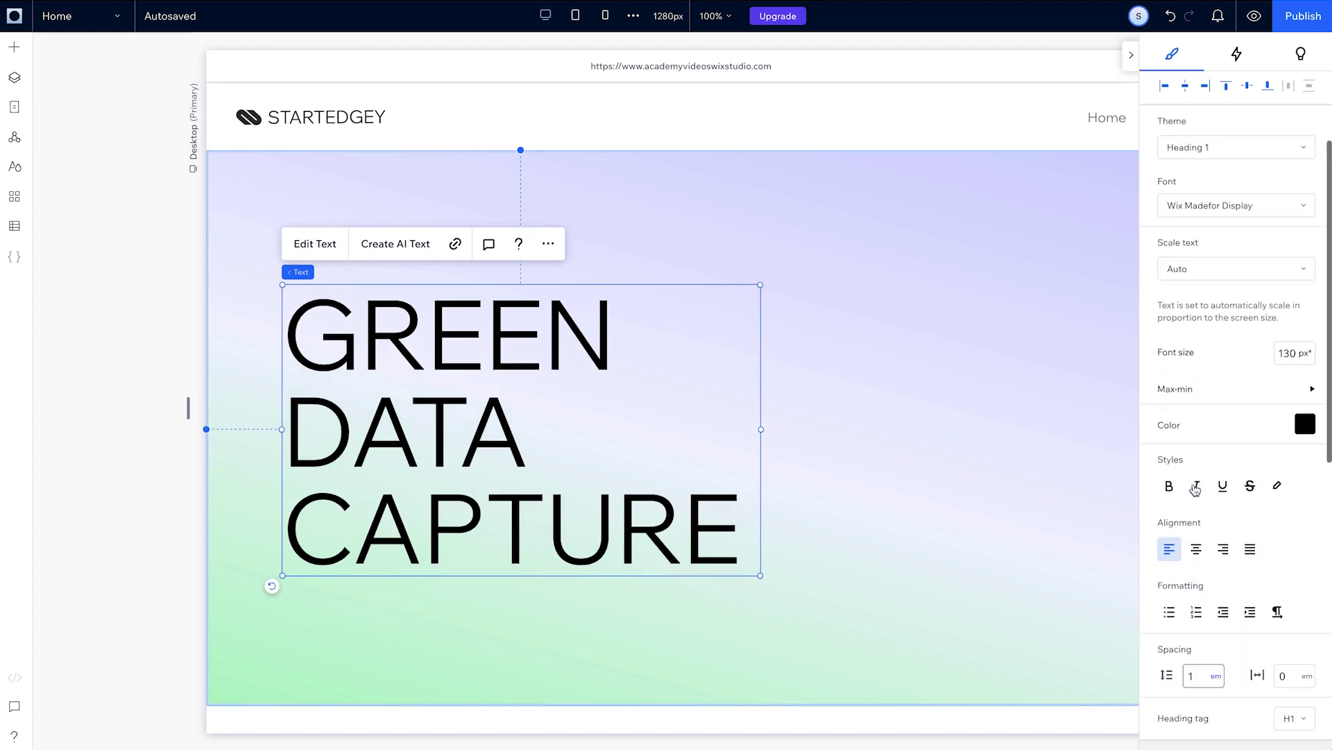
- Nudge the title slightly, then add a transparent drone video from the media library
drag(464, 430, 472, 424)
click(14, 46)
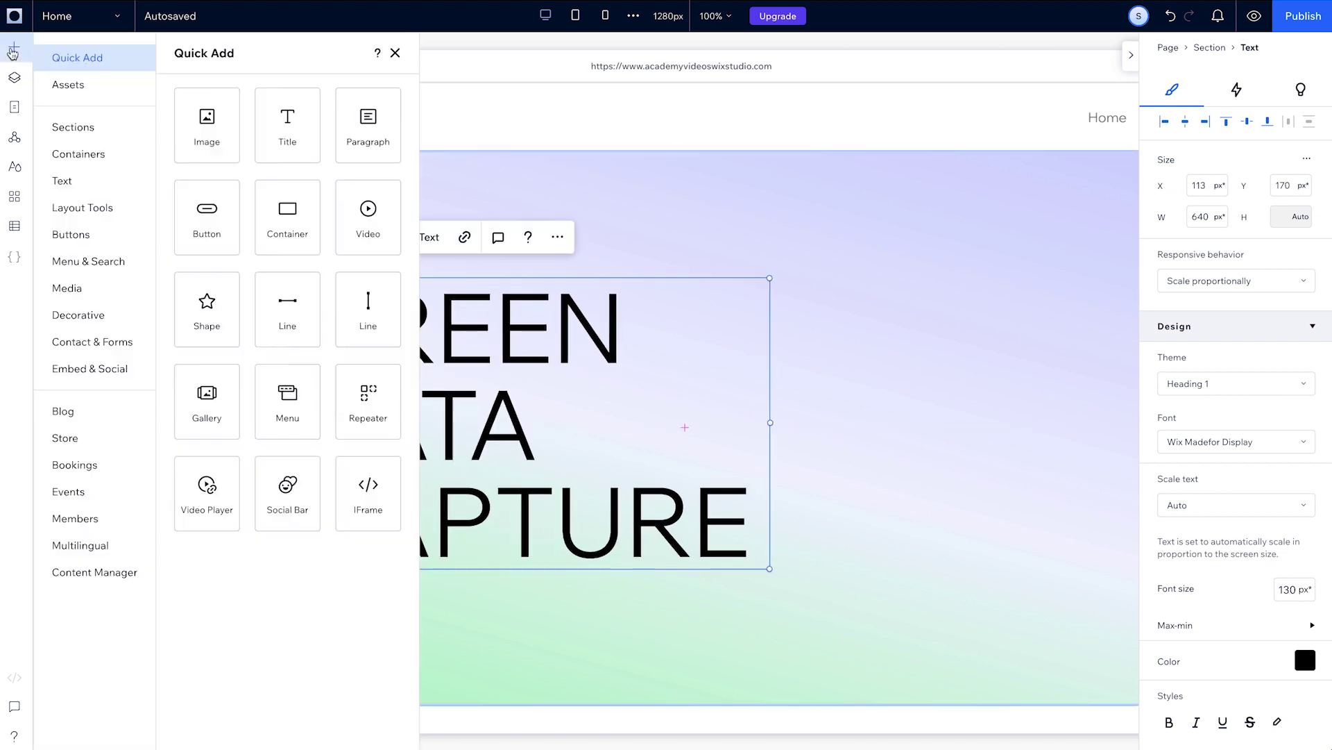
click(77, 288)
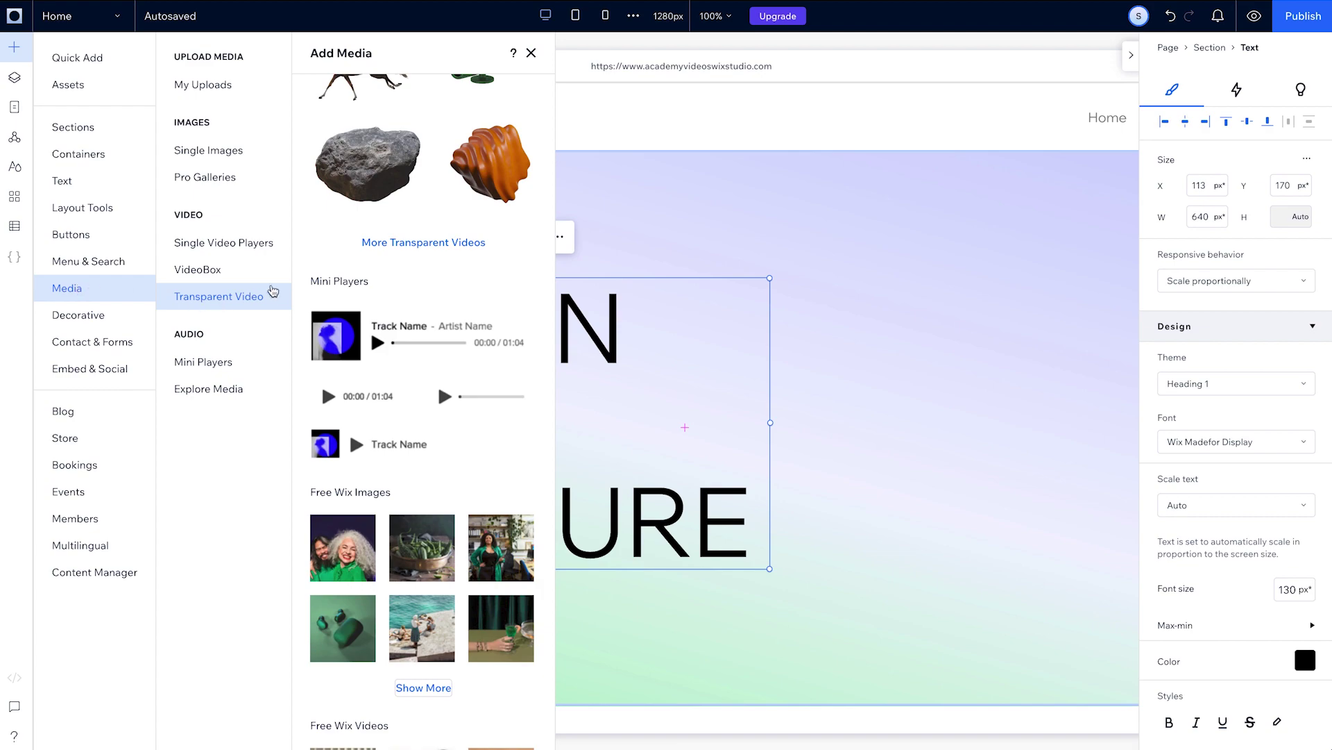
click(388, 243)
text(drone)
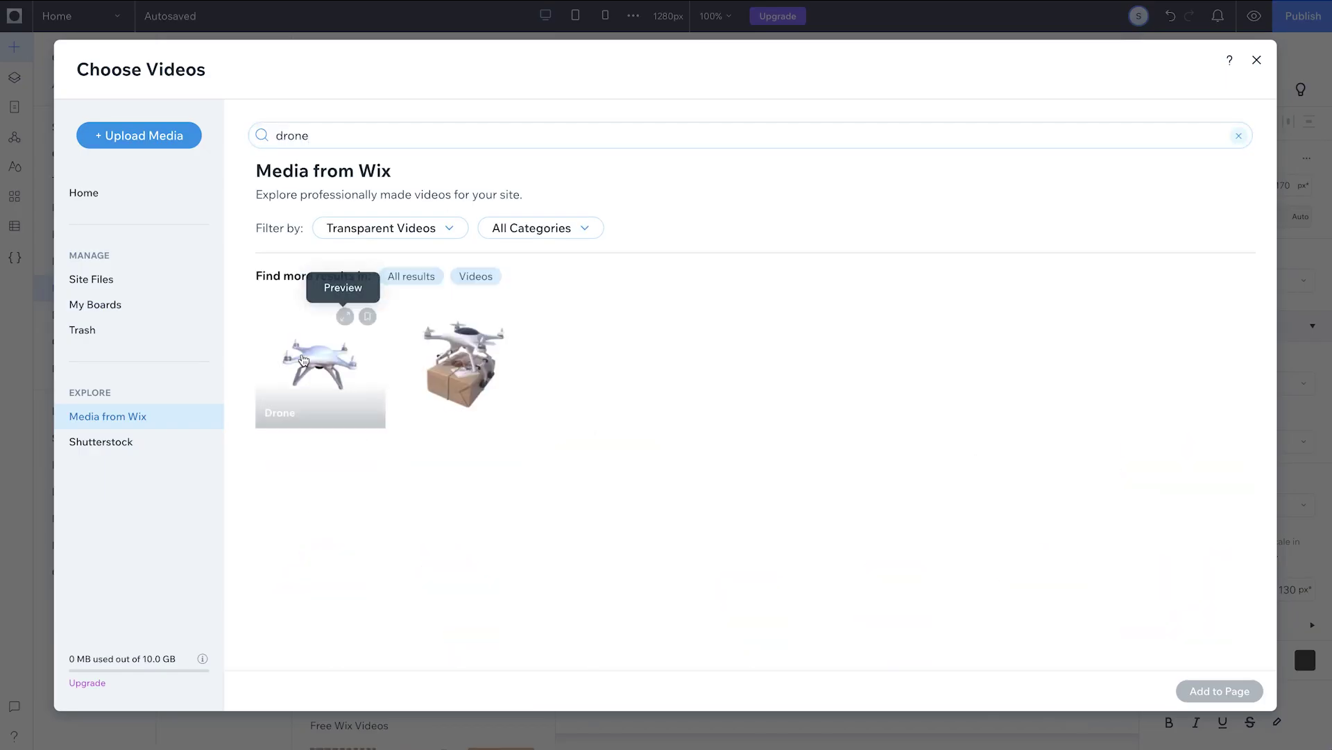
double_click(326, 354)
- Enlarge the drone video, move it right of the title, and rotate it 10°
drag(924, 509, 1115, 589)
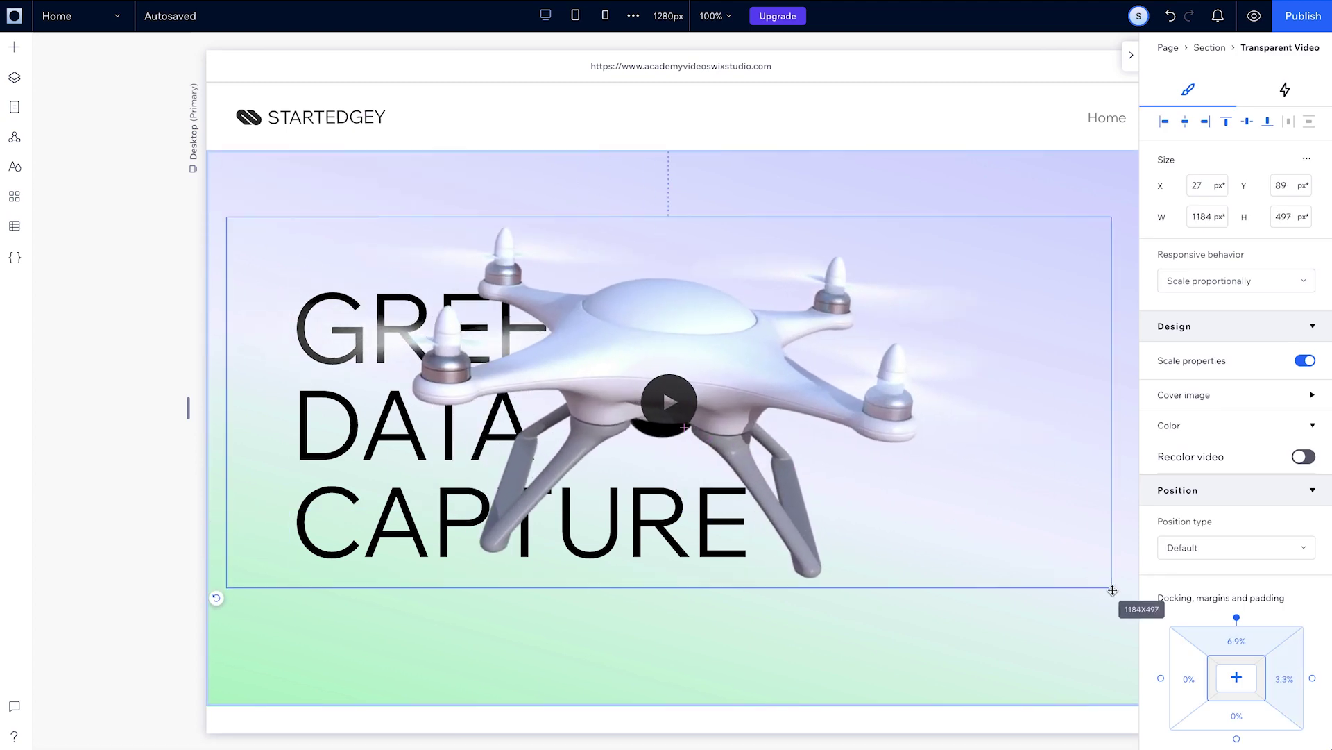
drag(669, 594, 680, 536)
drag(751, 397, 932, 431)
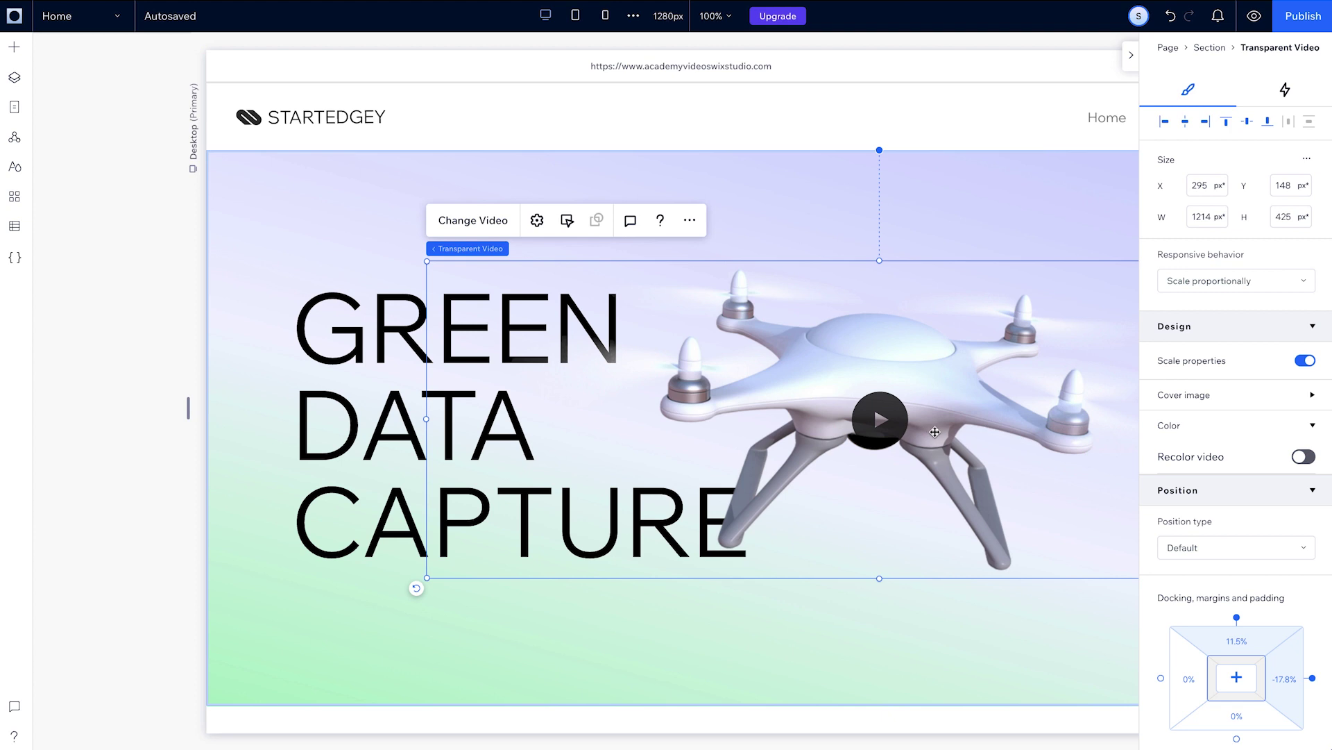
scroll(1267, 488, down, 5)
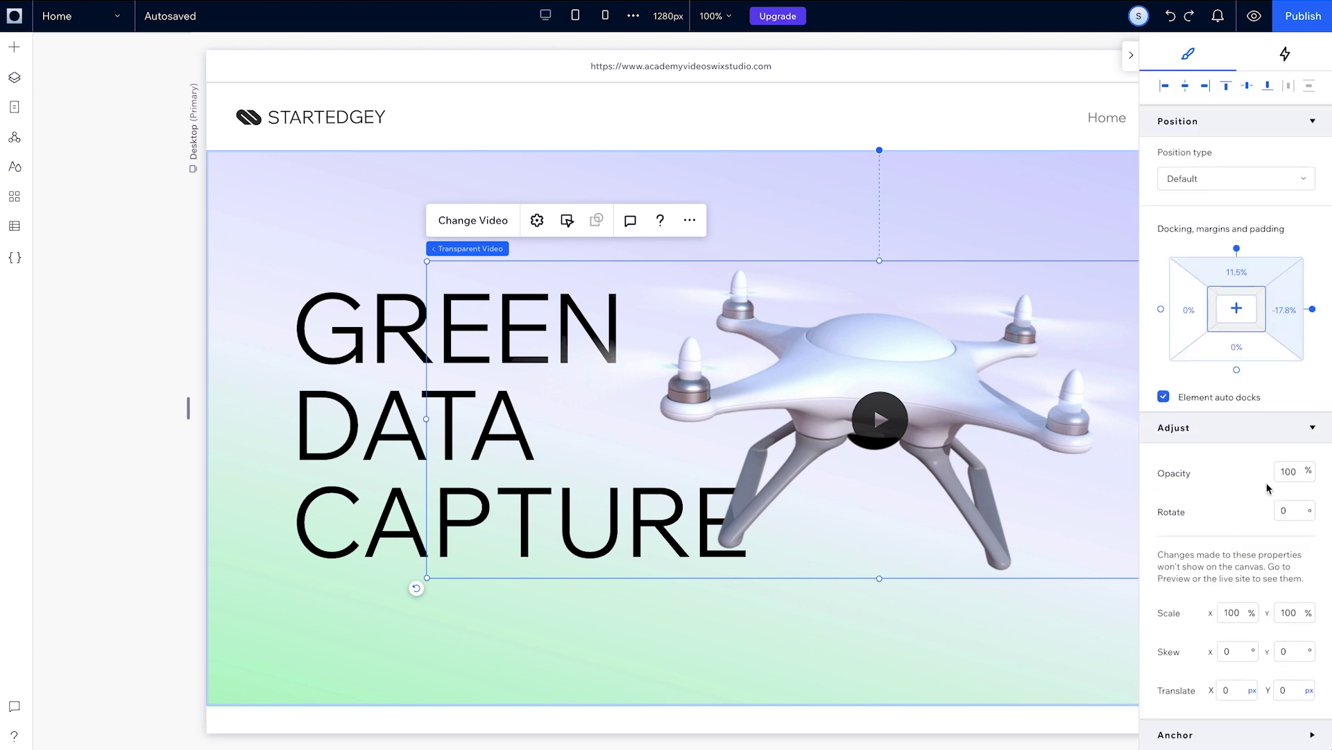
text(10)
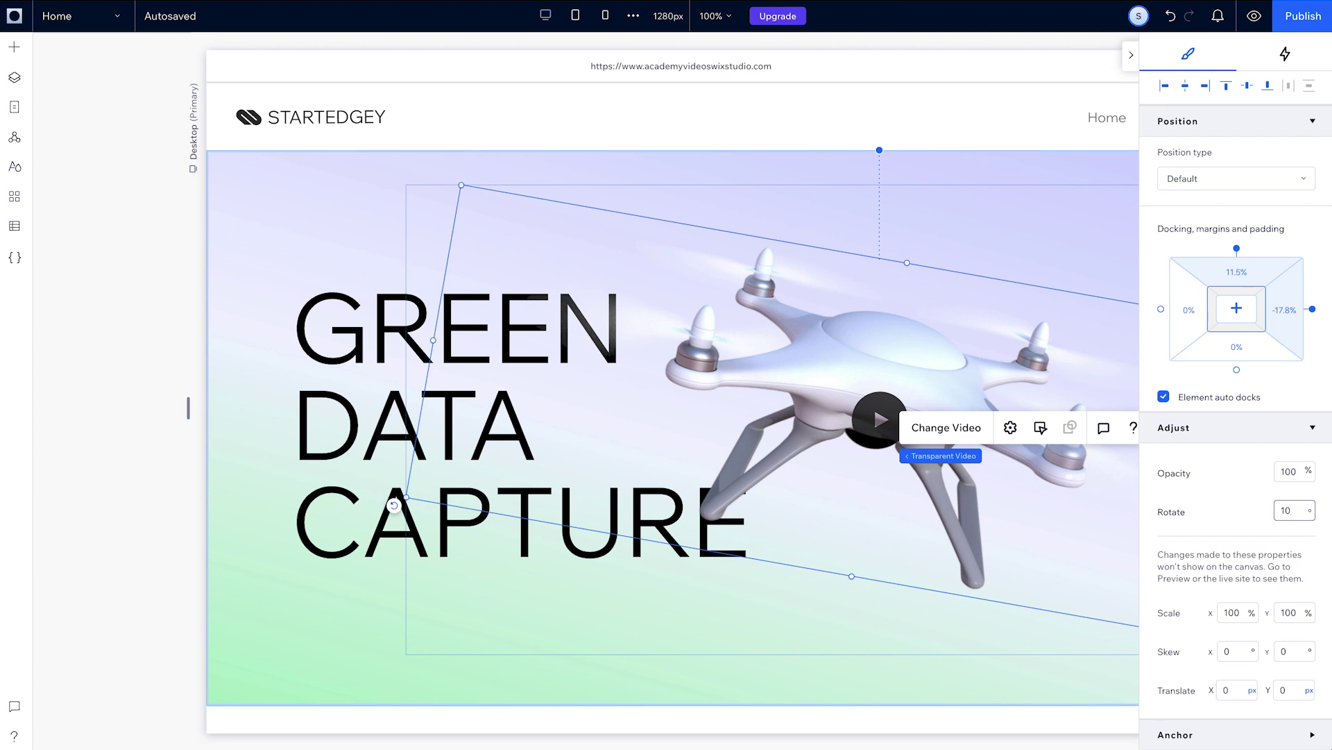
scroll(1267, 501, up, 5)
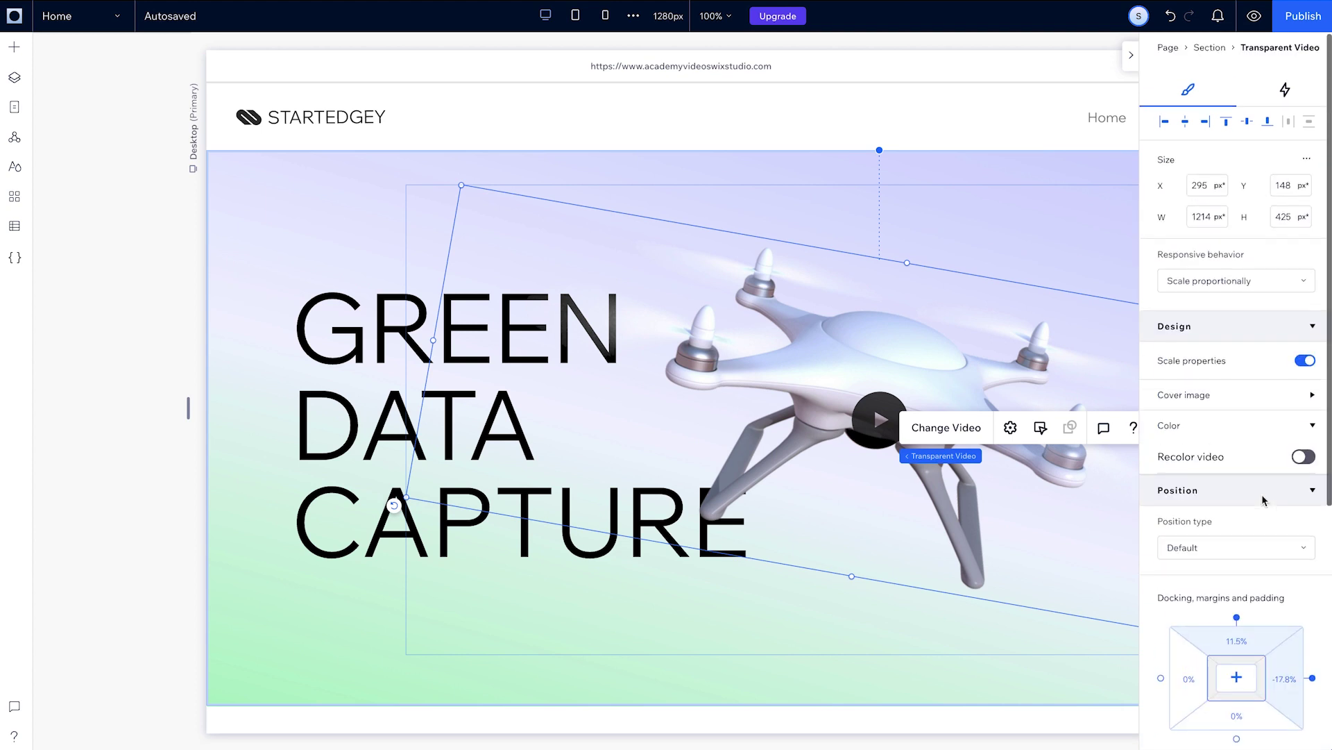
- Set the page's Overflow content option to Hide
click(914, 456)
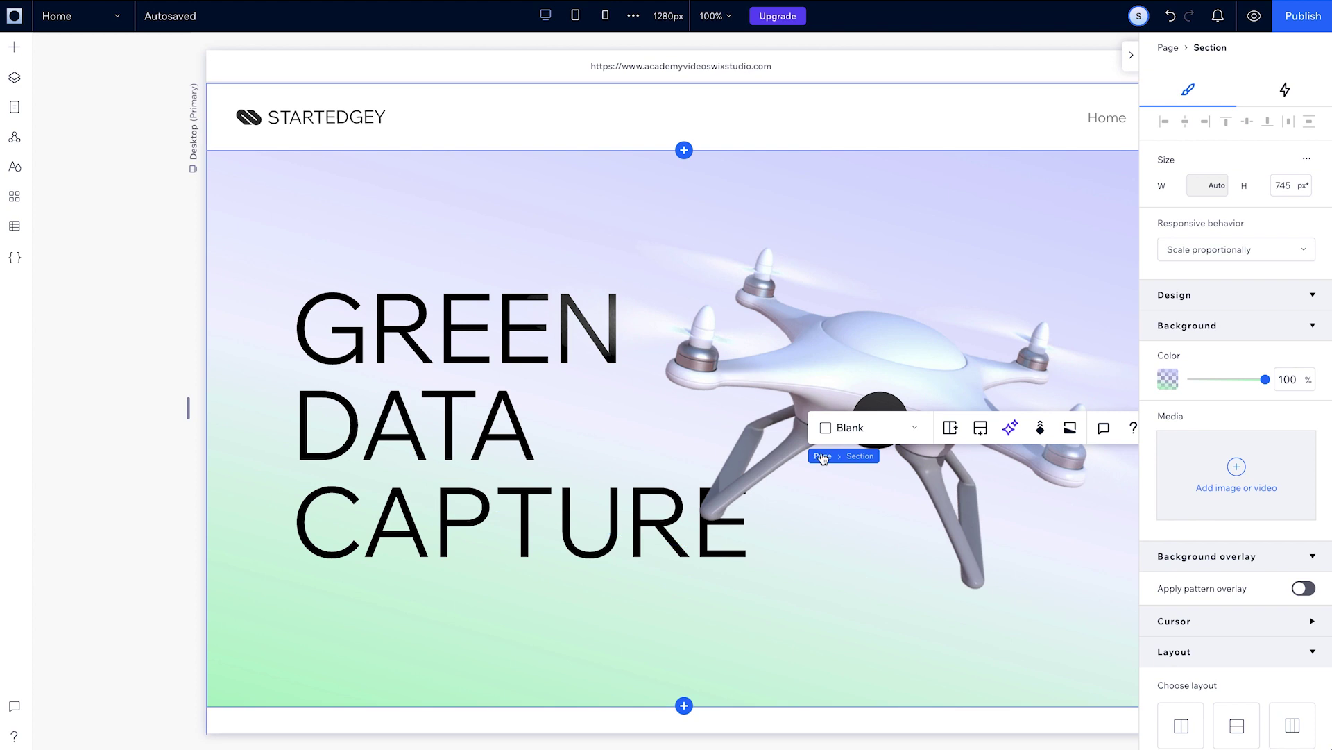
click(821, 456)
click(1198, 415)
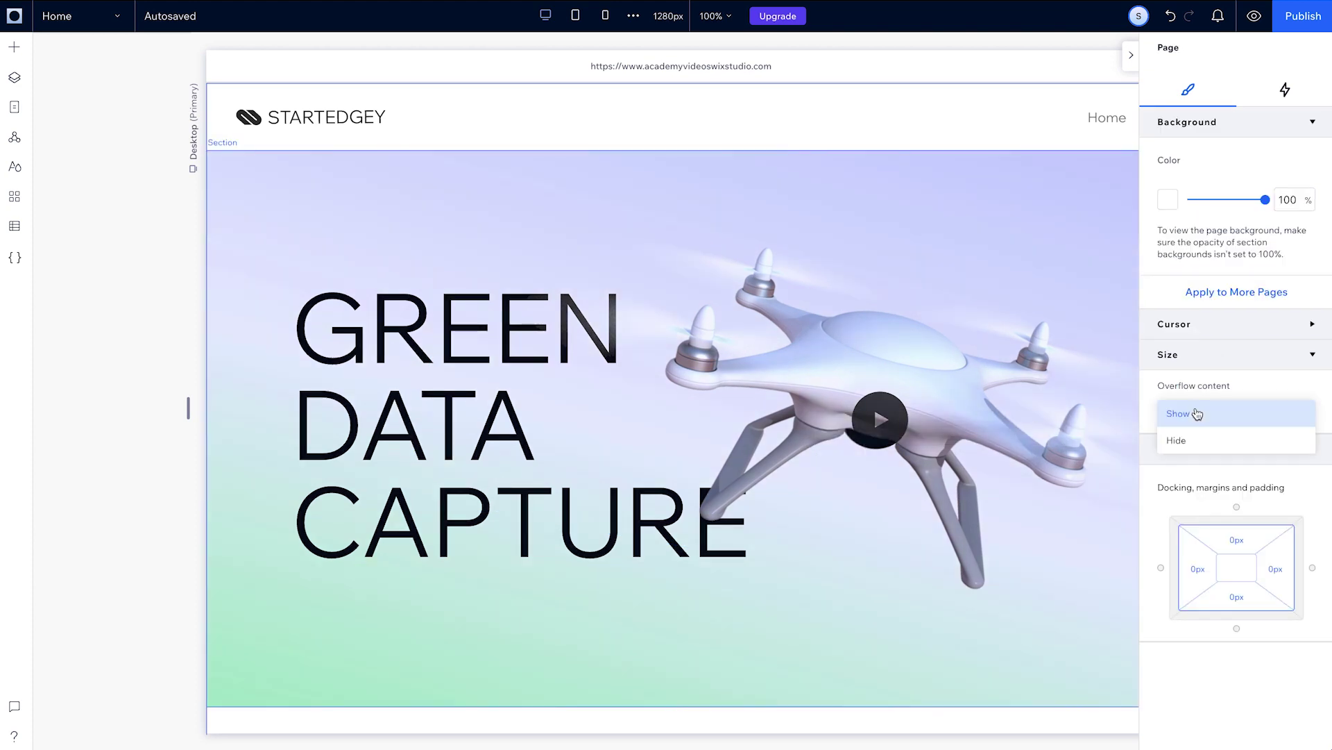
click(1197, 439)
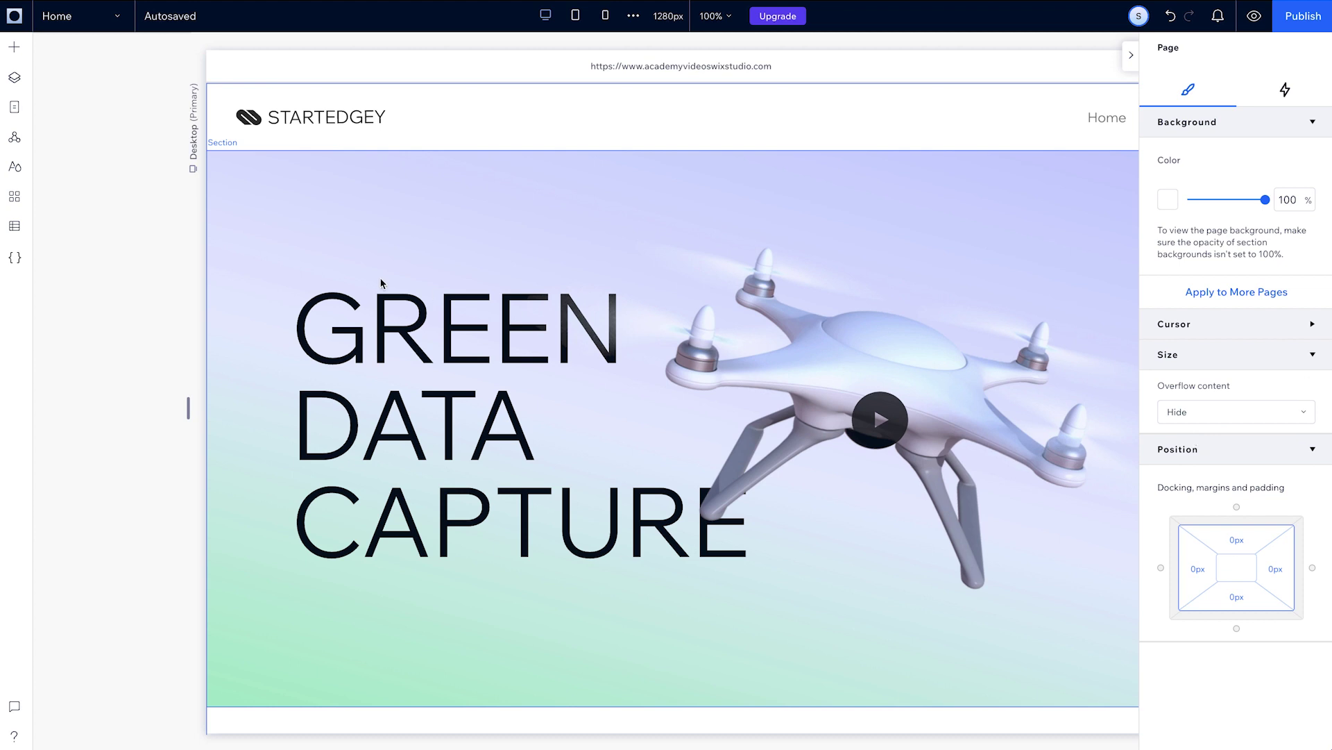
- Place the Oval downward arrow from Challenge essentials at the bottom centre of the hero
click(14, 53)
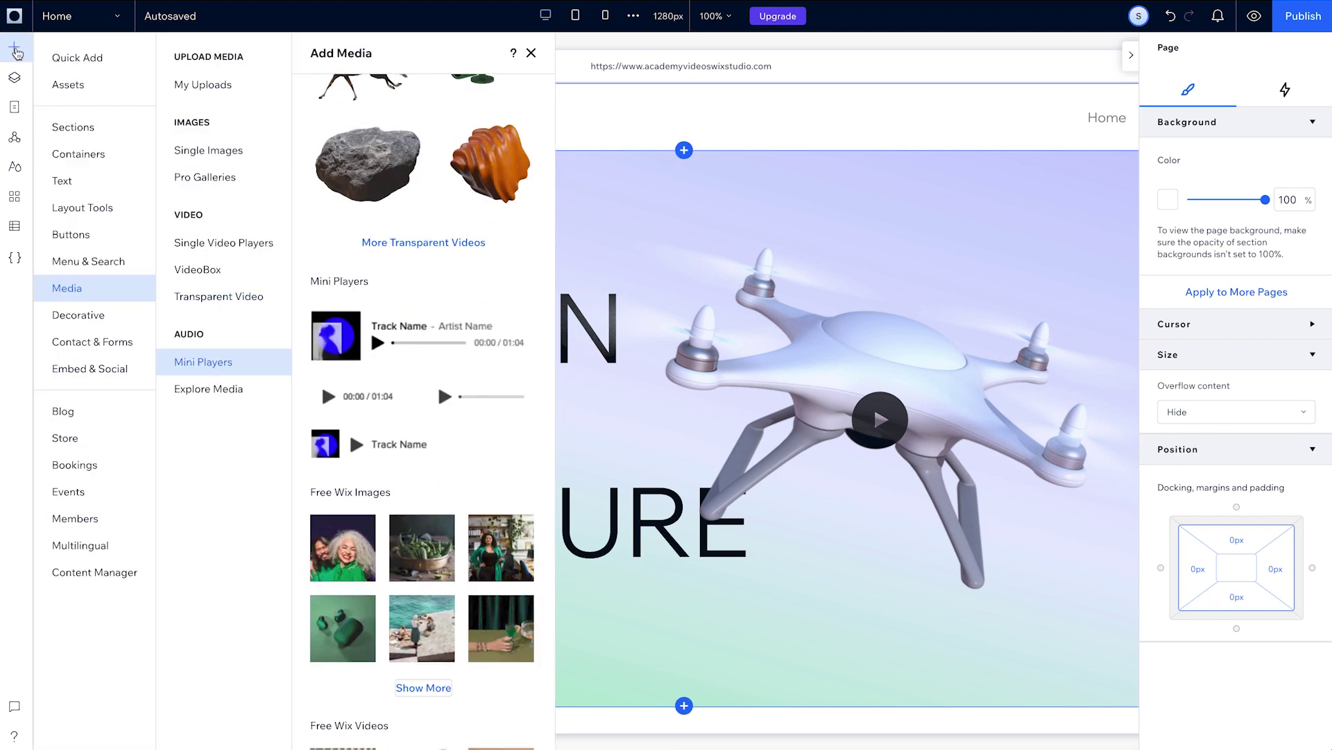
click(68, 84)
click(223, 177)
scroll(349, 418, down, 4)
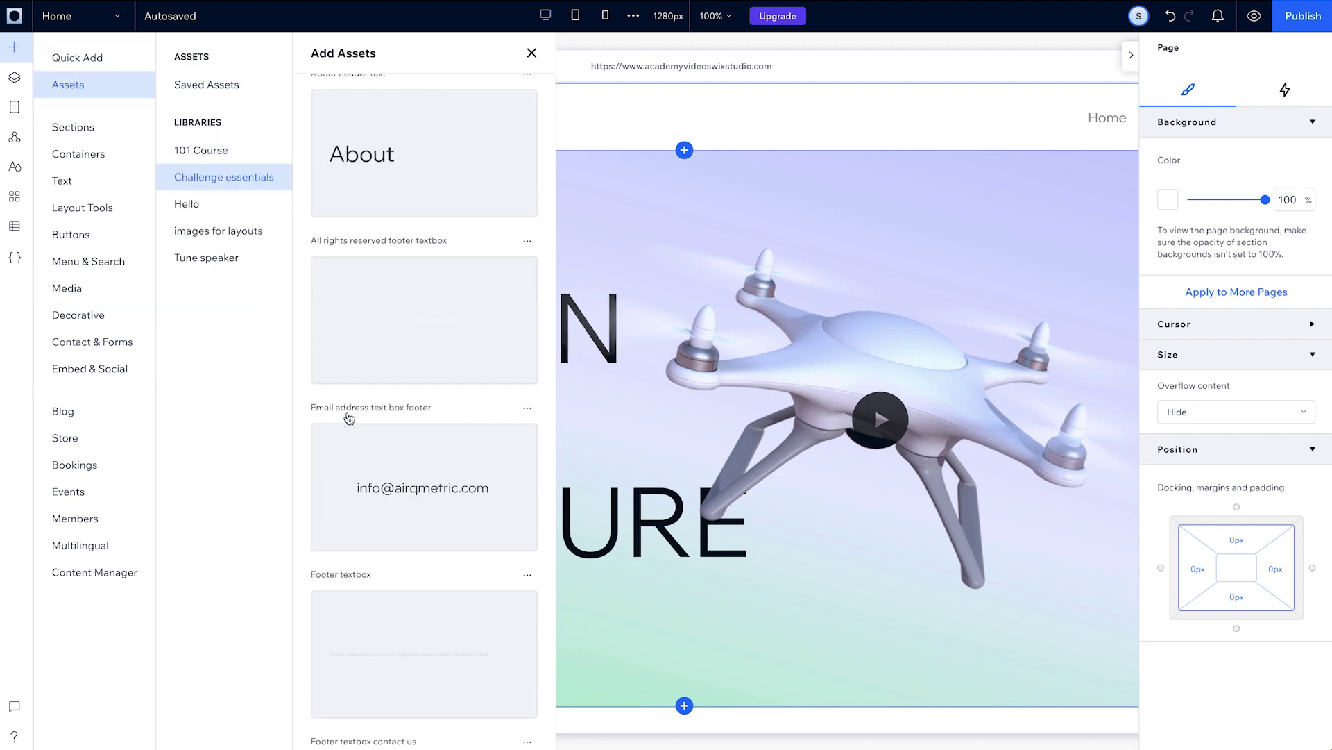
scroll(349, 418, down, 5)
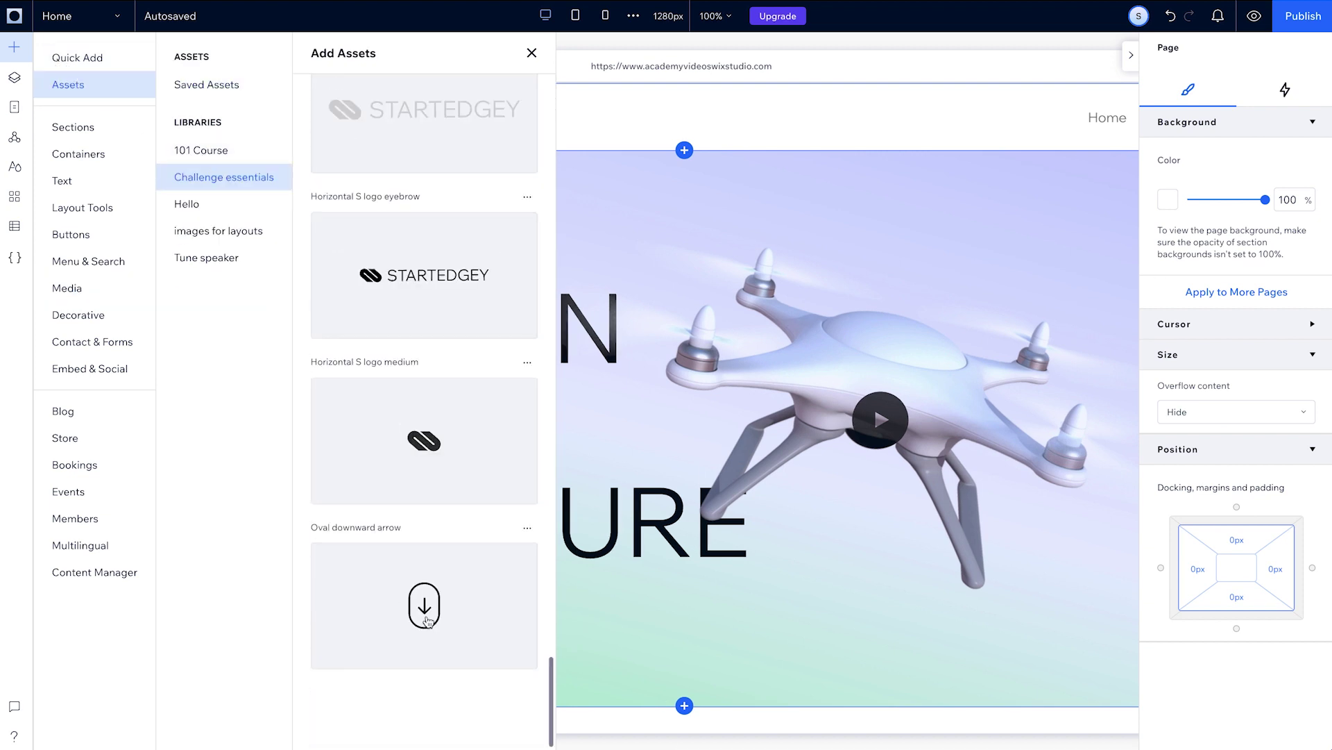
drag(428, 620, 684, 640)
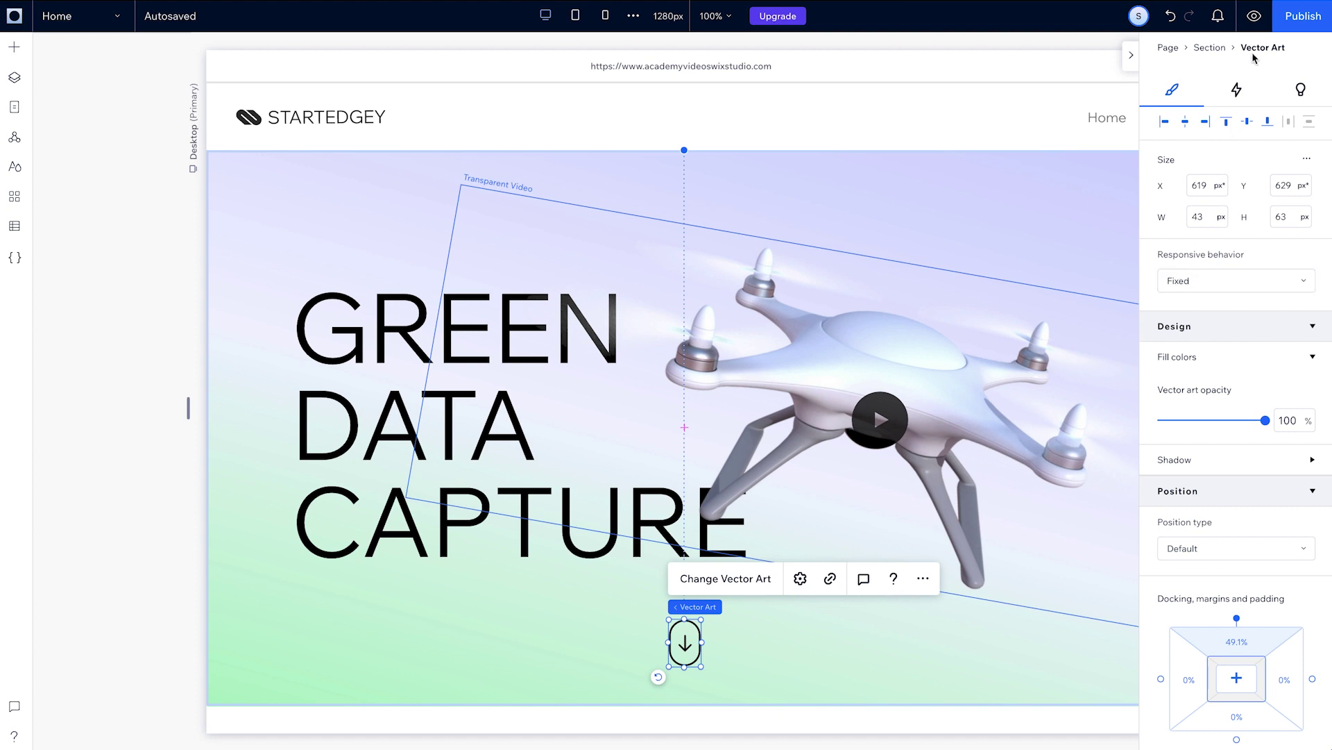
click(1254, 16)
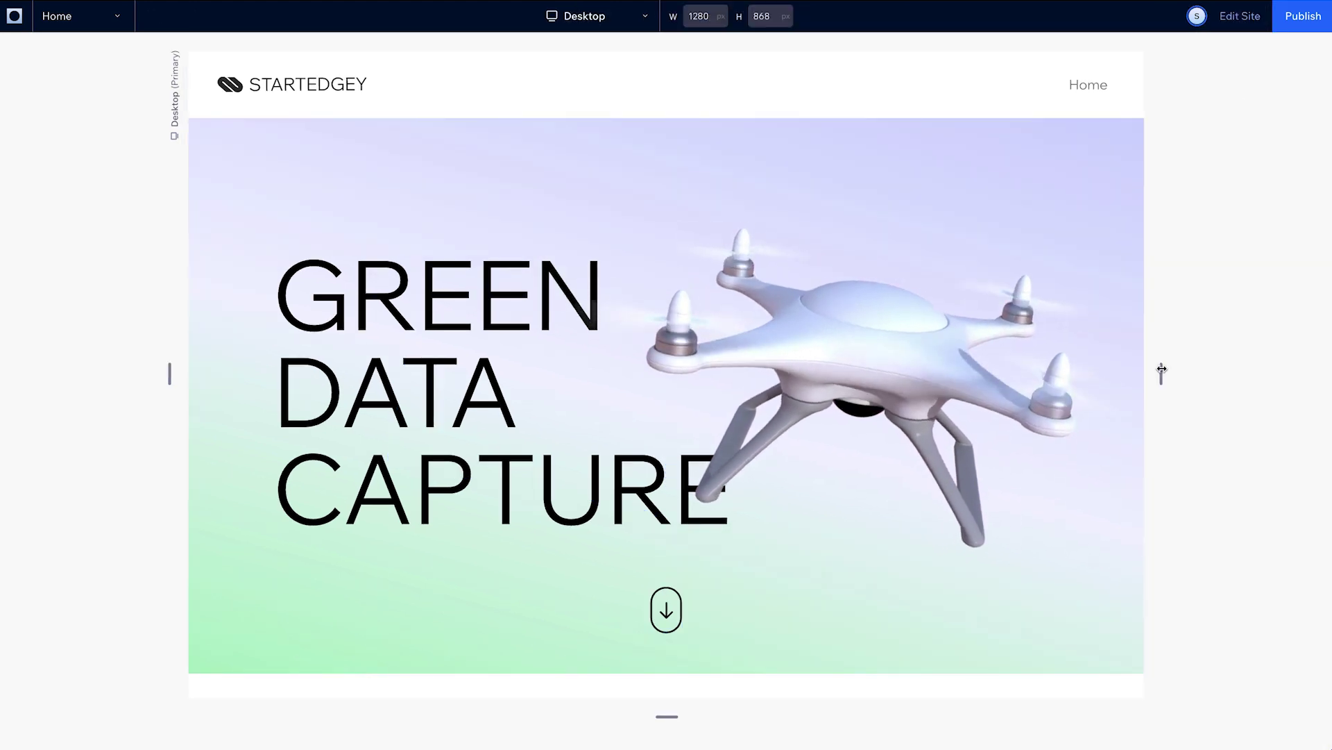
drag(1162, 373, 1078, 372)
drag(1031, 368, 819, 349)
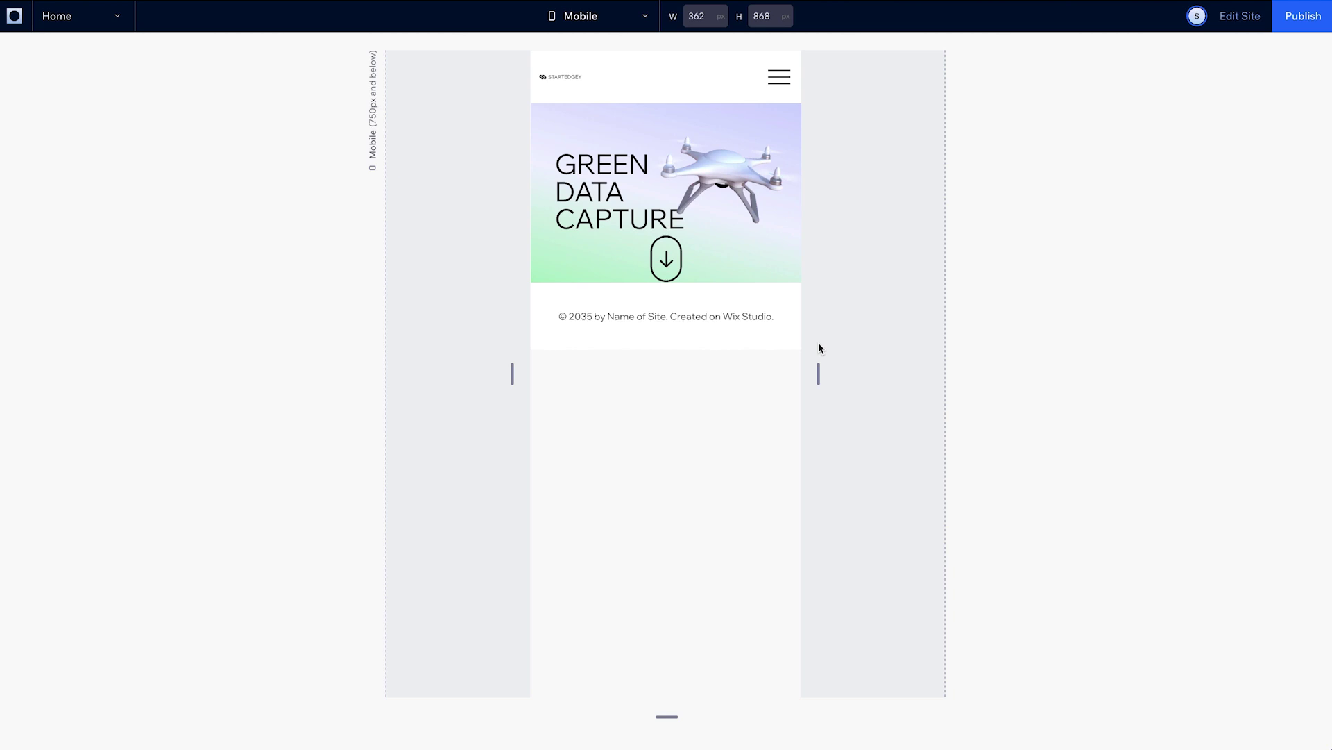
- On mobile, make the hero 490px tall and raise the title, enlarged to 65px and centred
click(1239, 21)
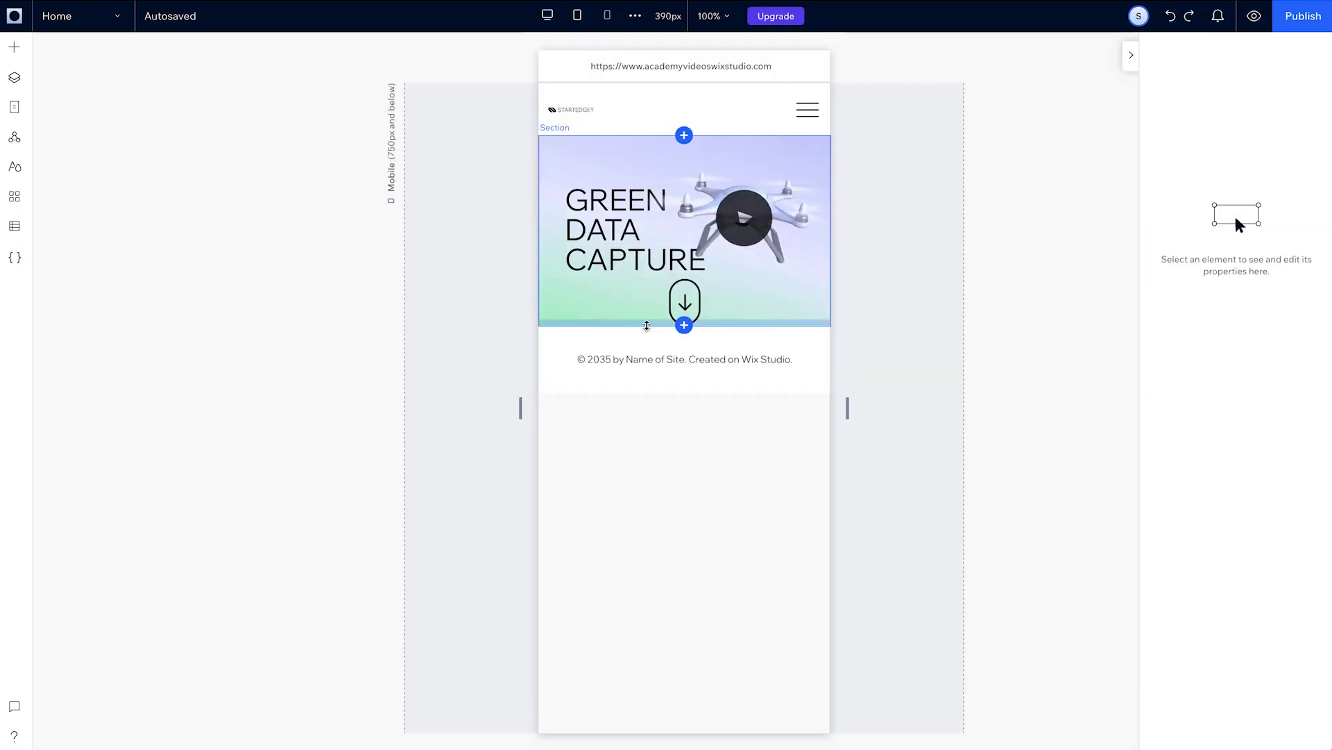
drag(684, 322, 666, 501)
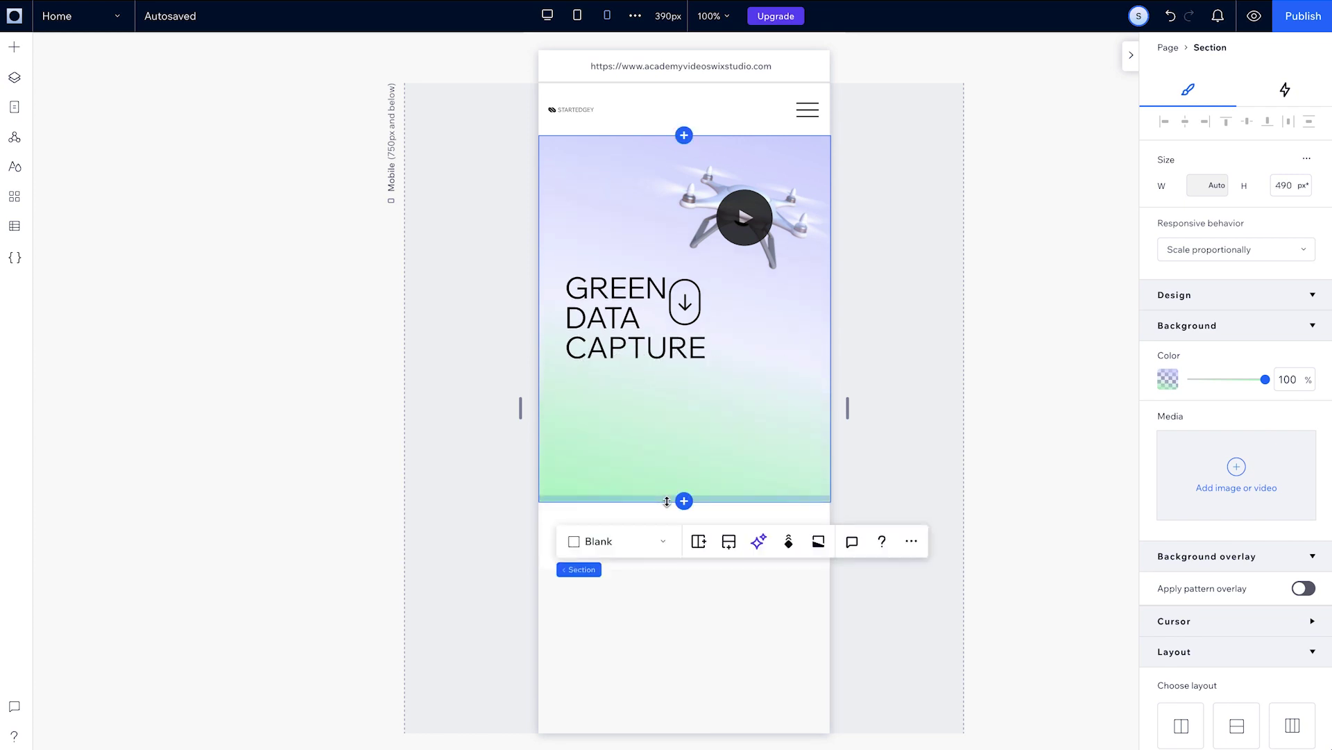
drag(618, 331, 668, 306)
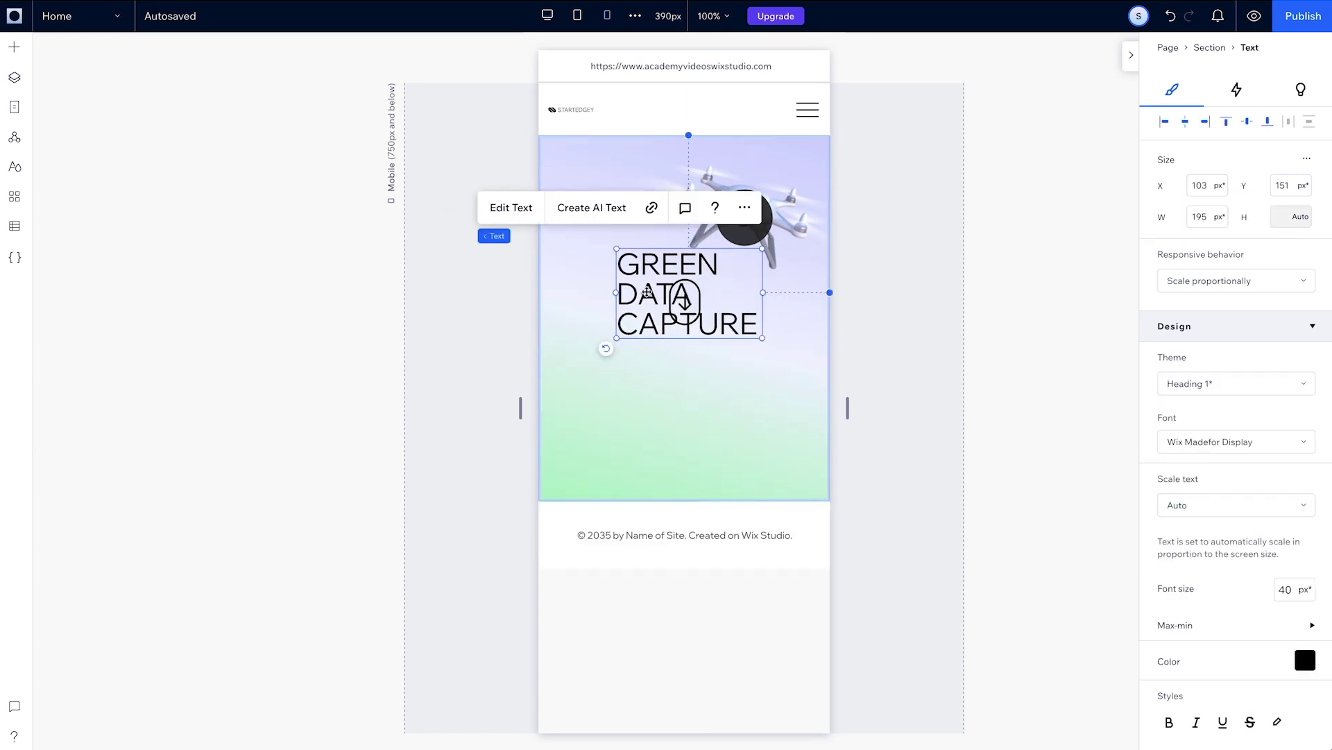
drag(617, 248, 564, 216)
drag(762, 338, 798, 362)
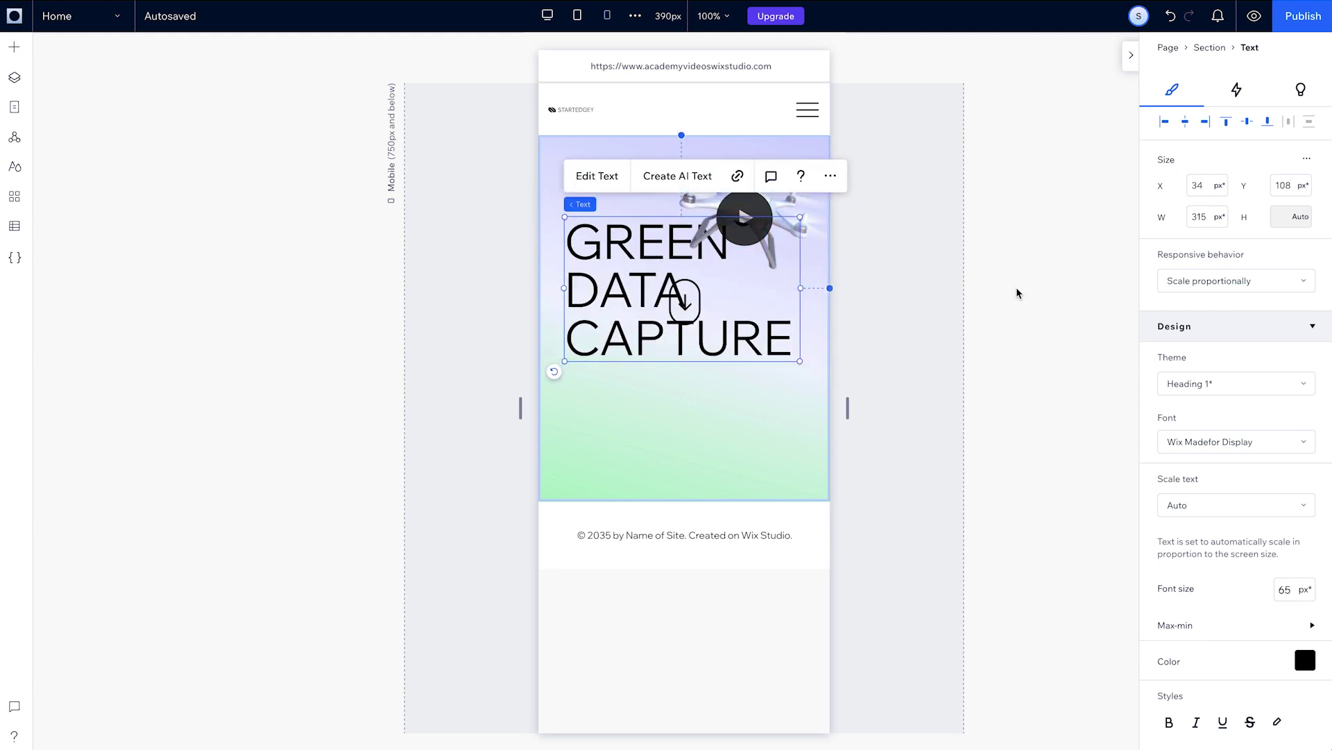
scroll(1193, 340, down, 5)
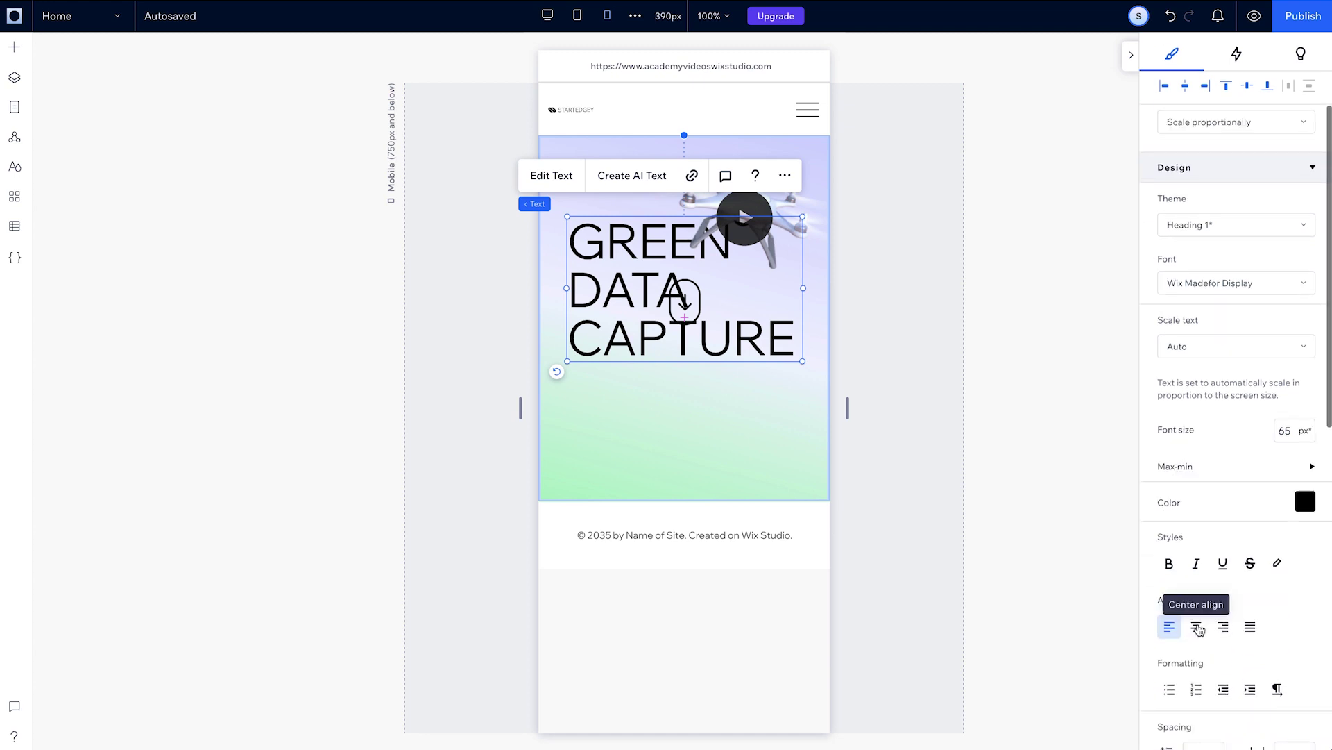
click(1197, 628)
scroll(1197, 628, up, 5)
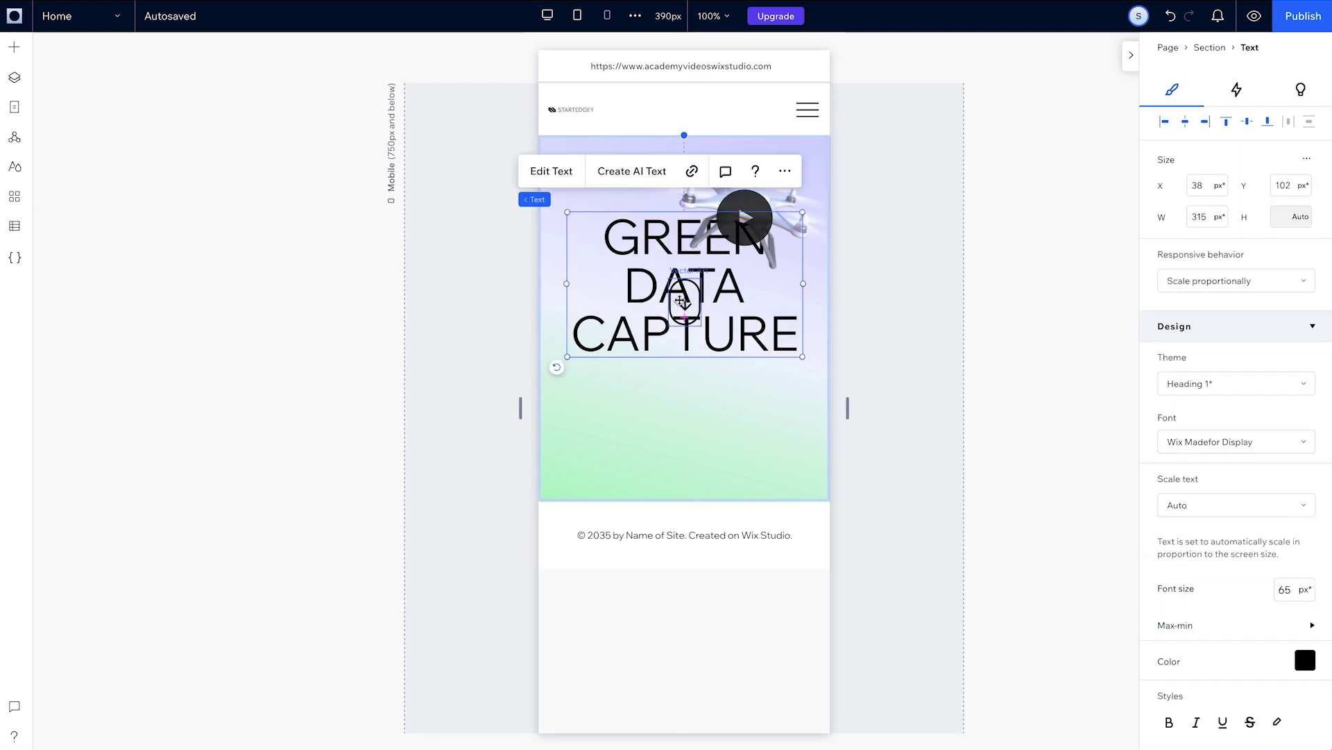
- Move the arrow near the mobile hero's bottom and the drone below the title, then return to Desktop
drag(685, 300, 681, 344)
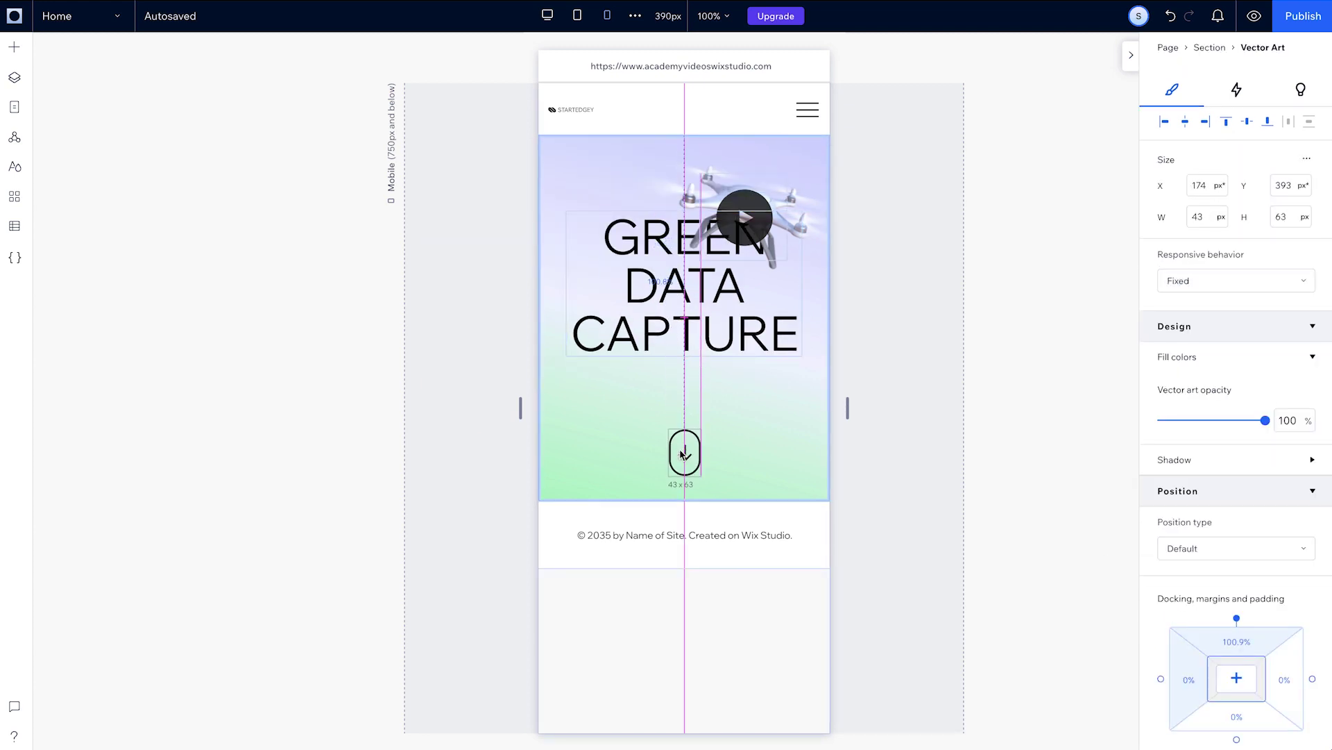
drag(681, 454, 683, 454)
drag(771, 225, 711, 386)
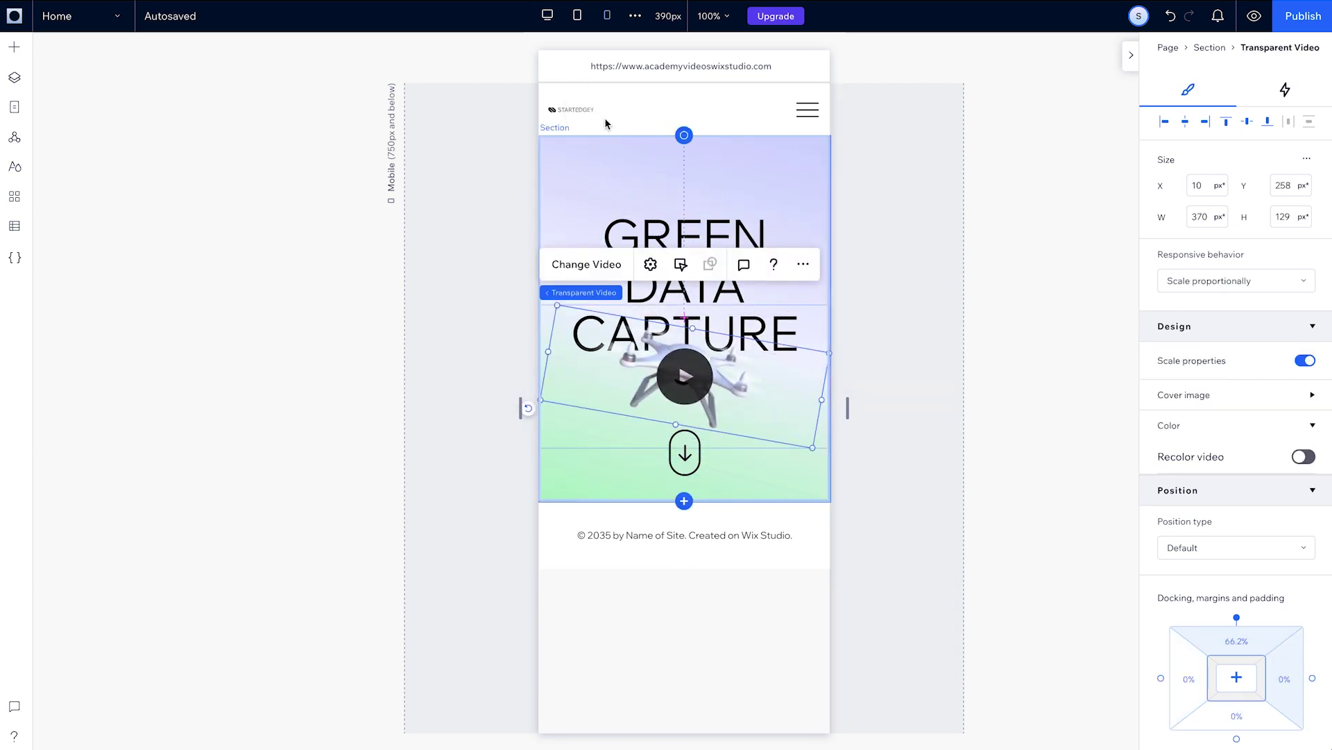
click(548, 16)
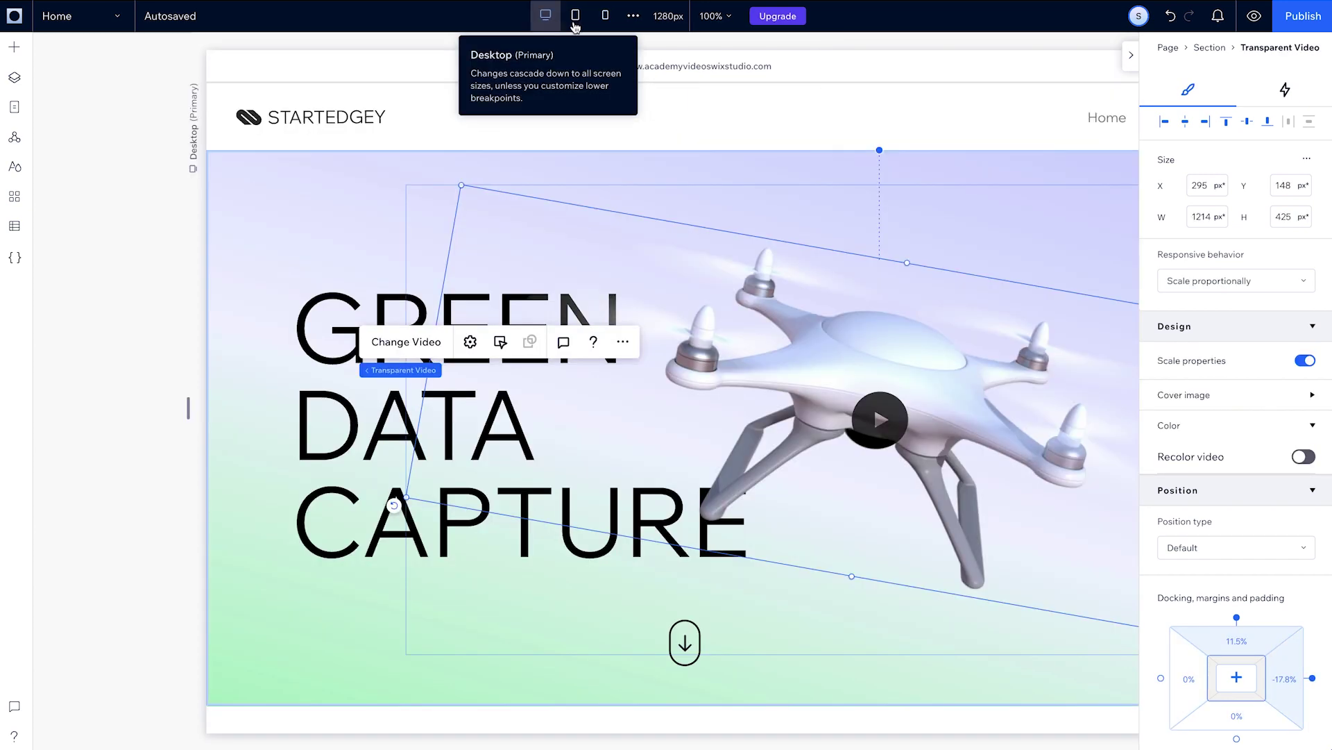
- Preview the site and narrow the preview to a 342px mobile width
click(1256, 17)
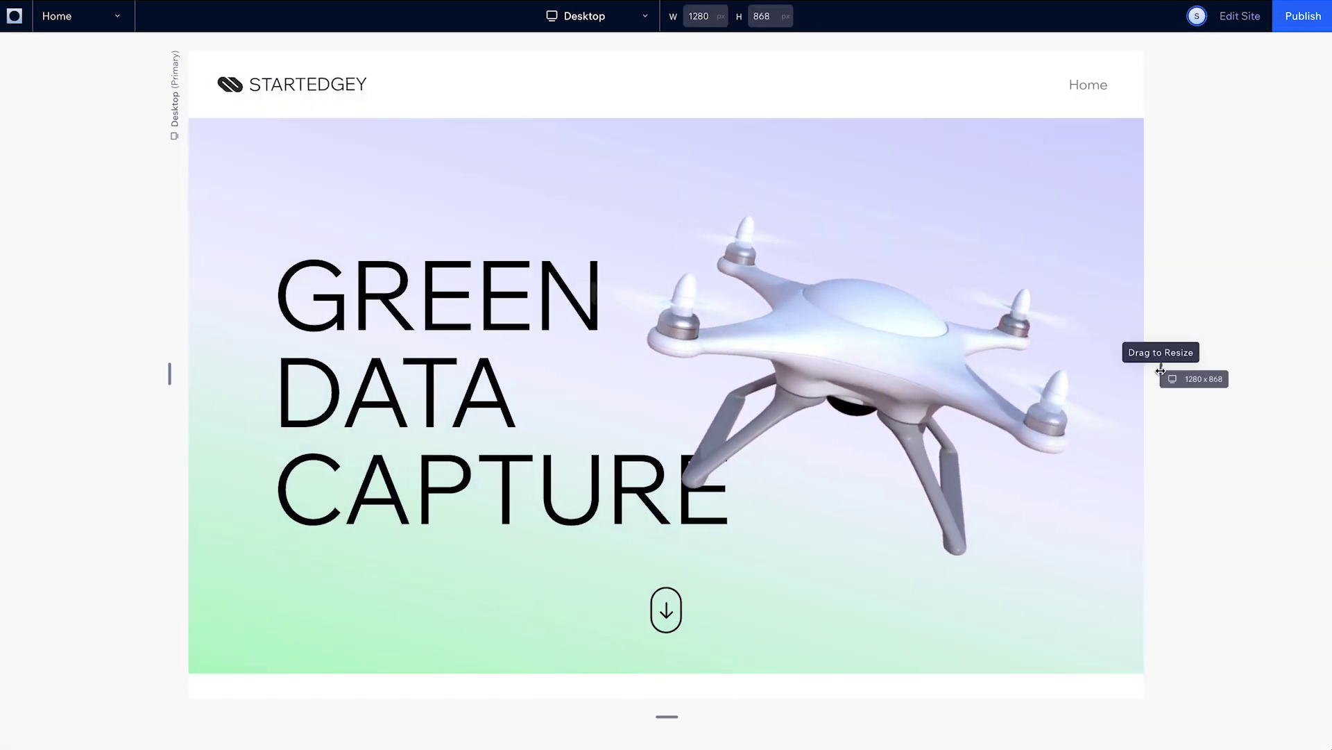
drag(1161, 371, 814, 360)
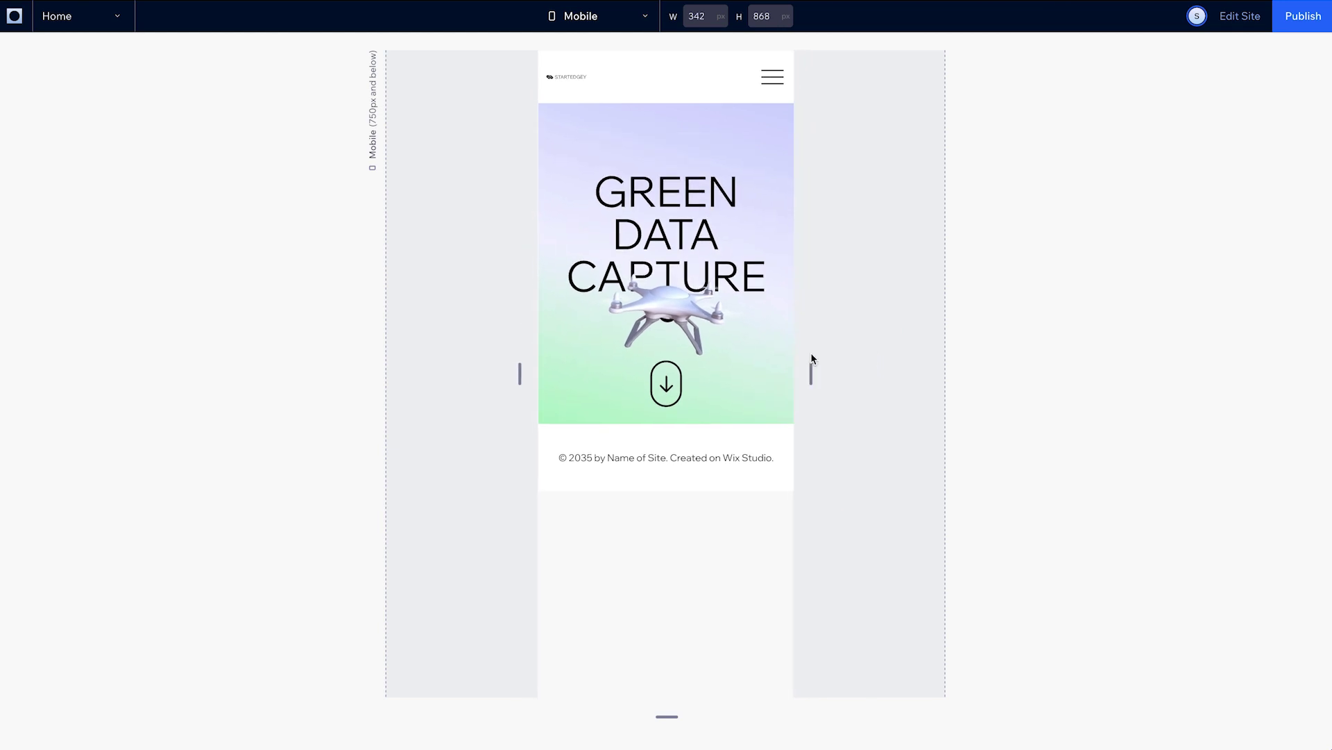